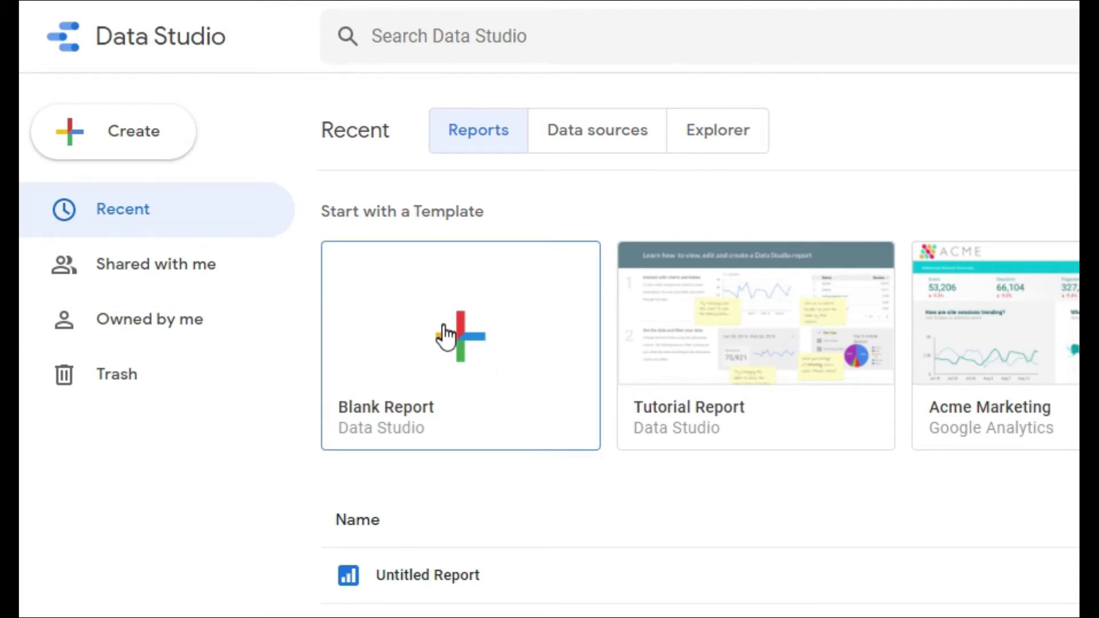
- Create a blank report and connect it to Sheet1 of the Crypto Data Google Sheets spreadsheet
left_click(465, 329)
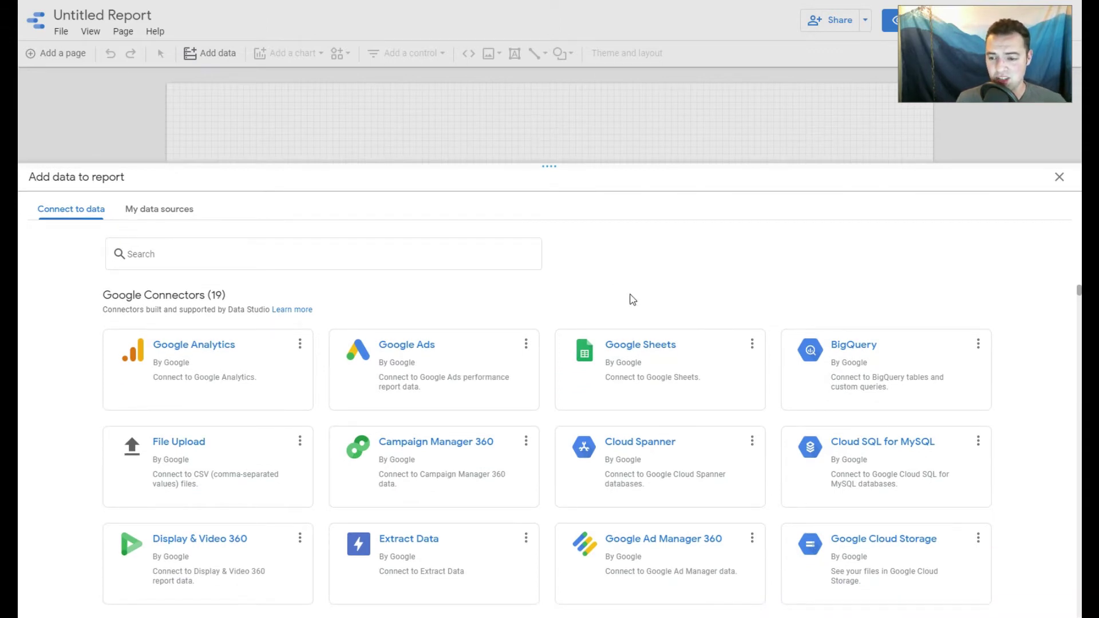
left_click(660, 357)
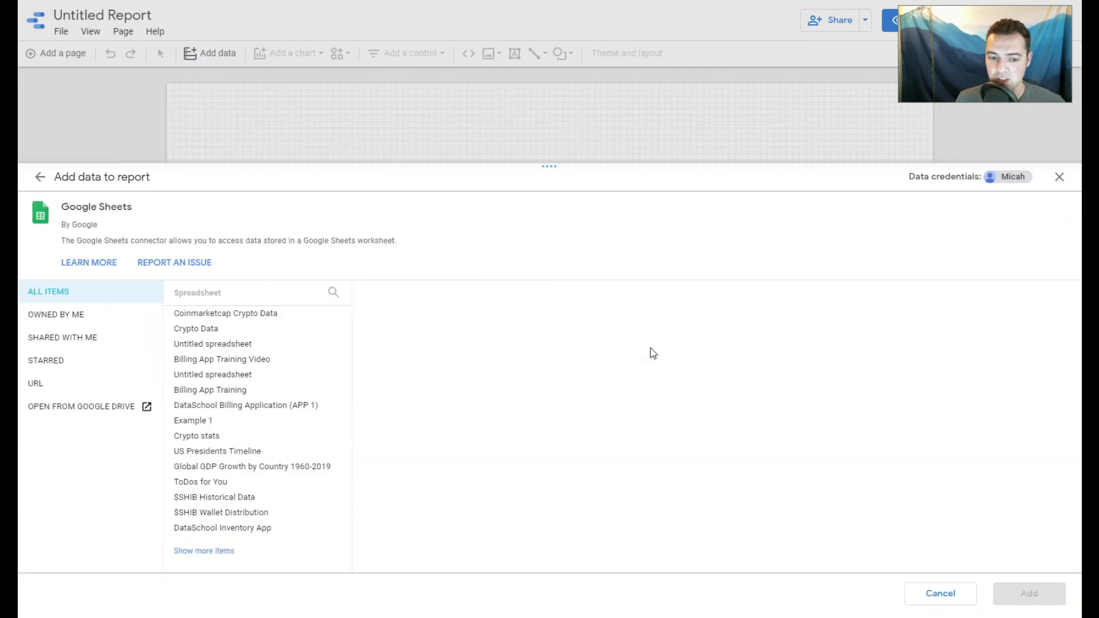
left_click(267, 329)
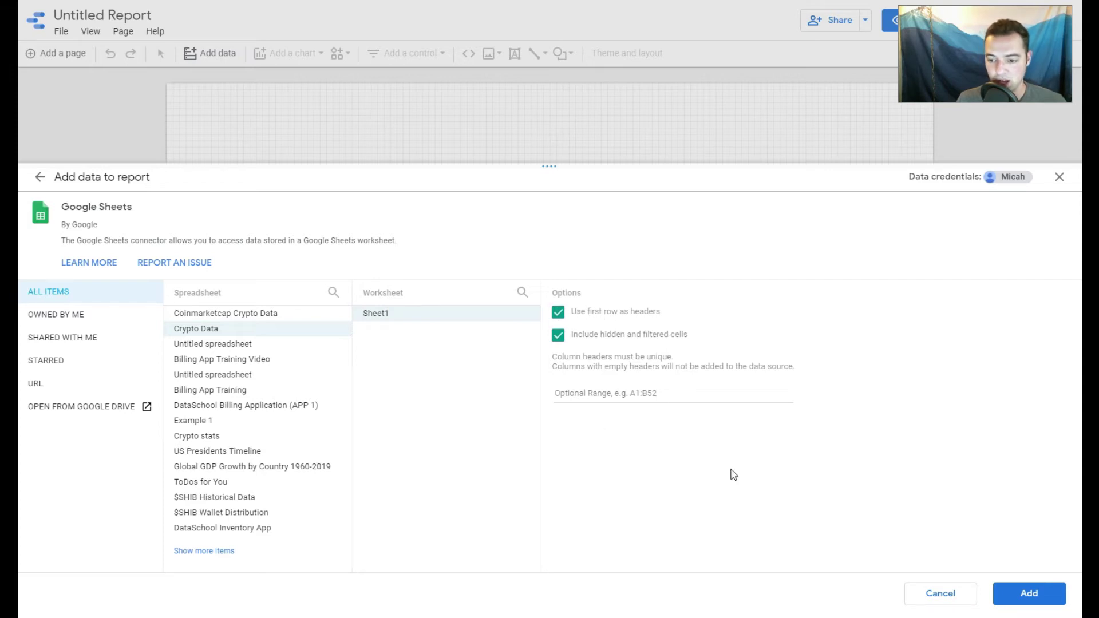
left_click(1028, 593)
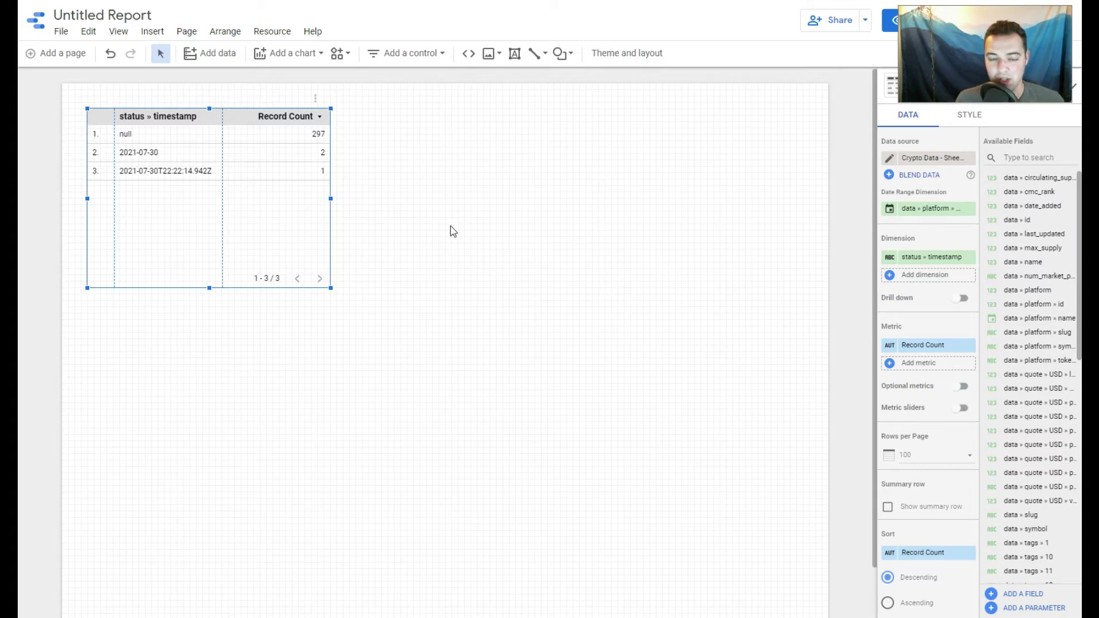
- Rename the report as "Dogecoin Market Data Dashboard (DOGE)"
left_click(137, 19)
type("D")
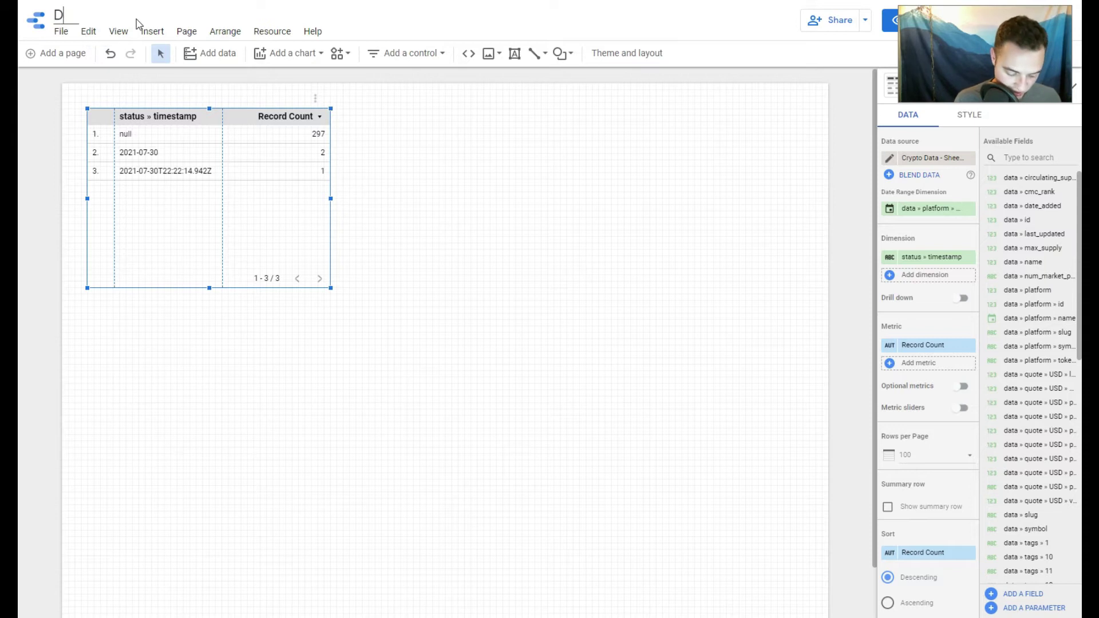
type("ogeGE")
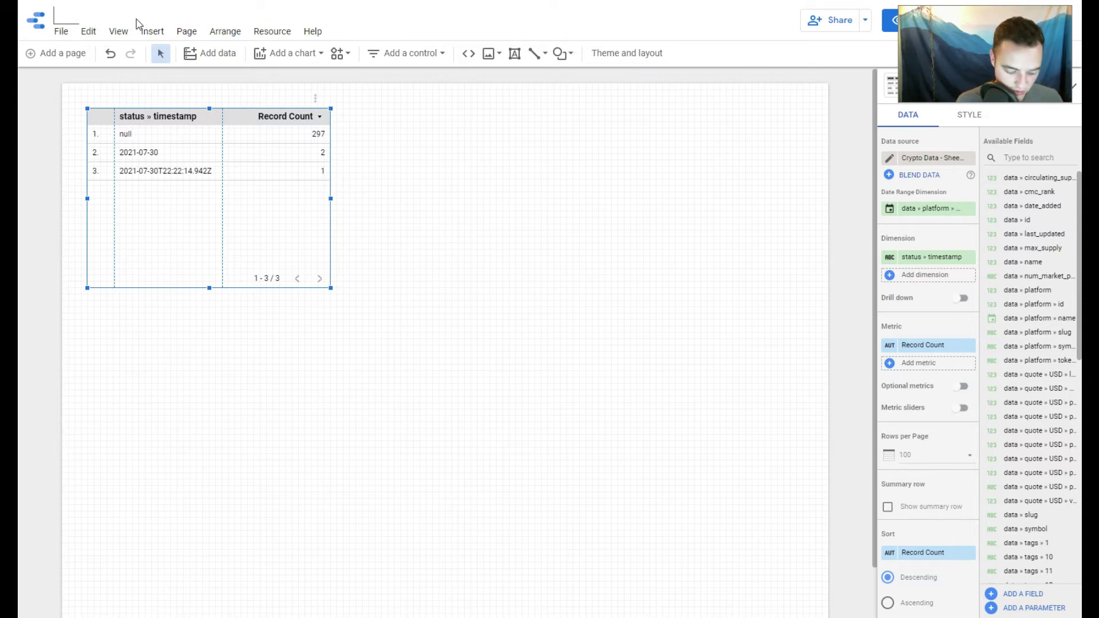
type("Doge")
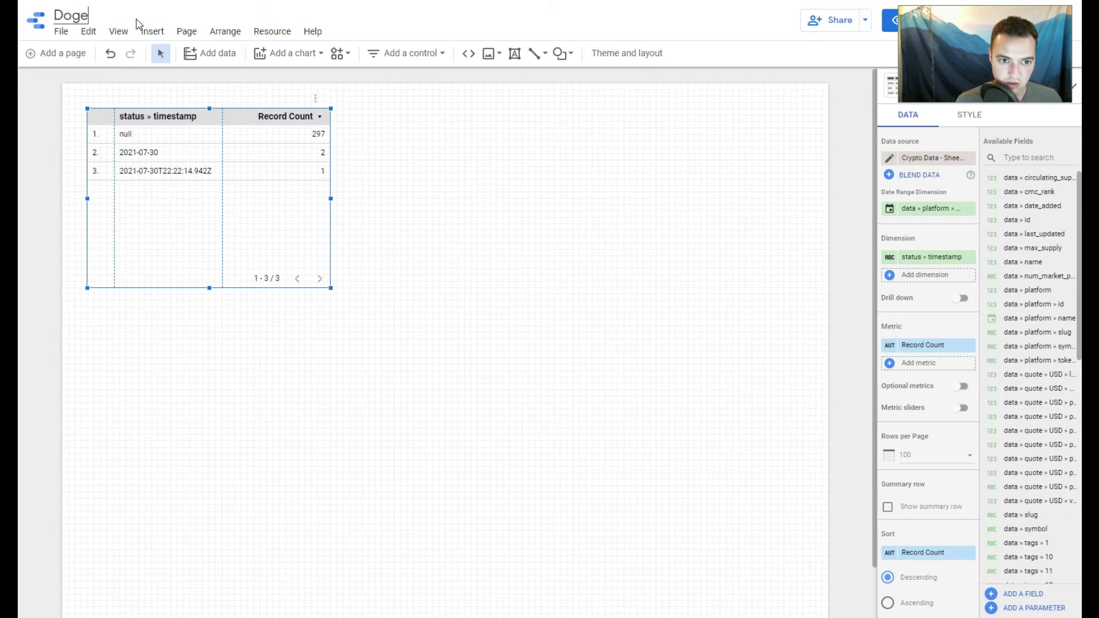
type("coin Mar")
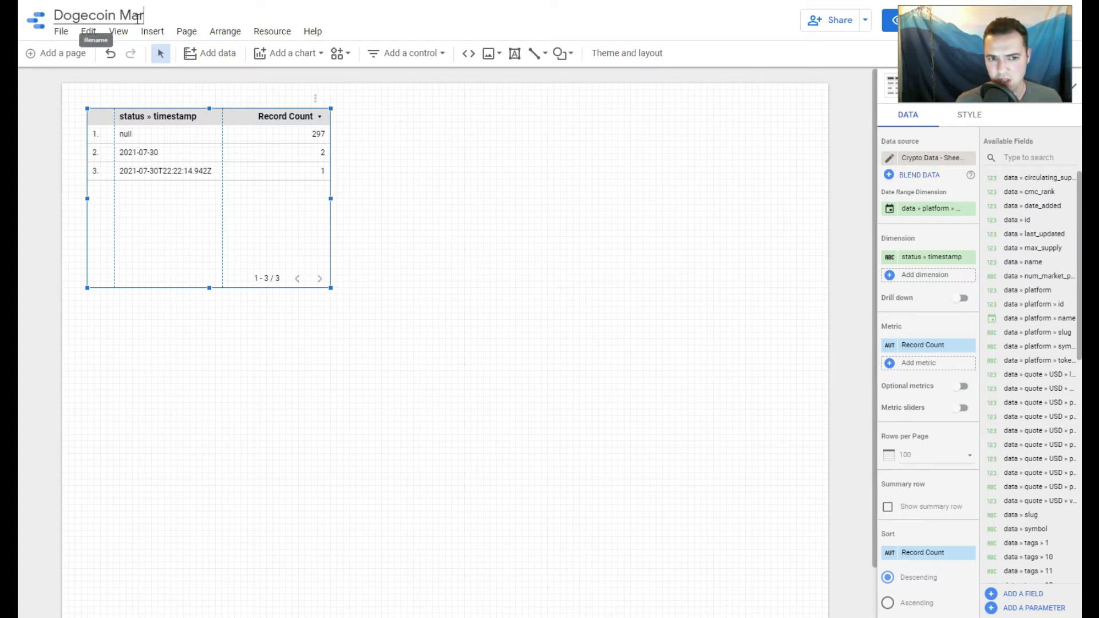
type("ket Data D")
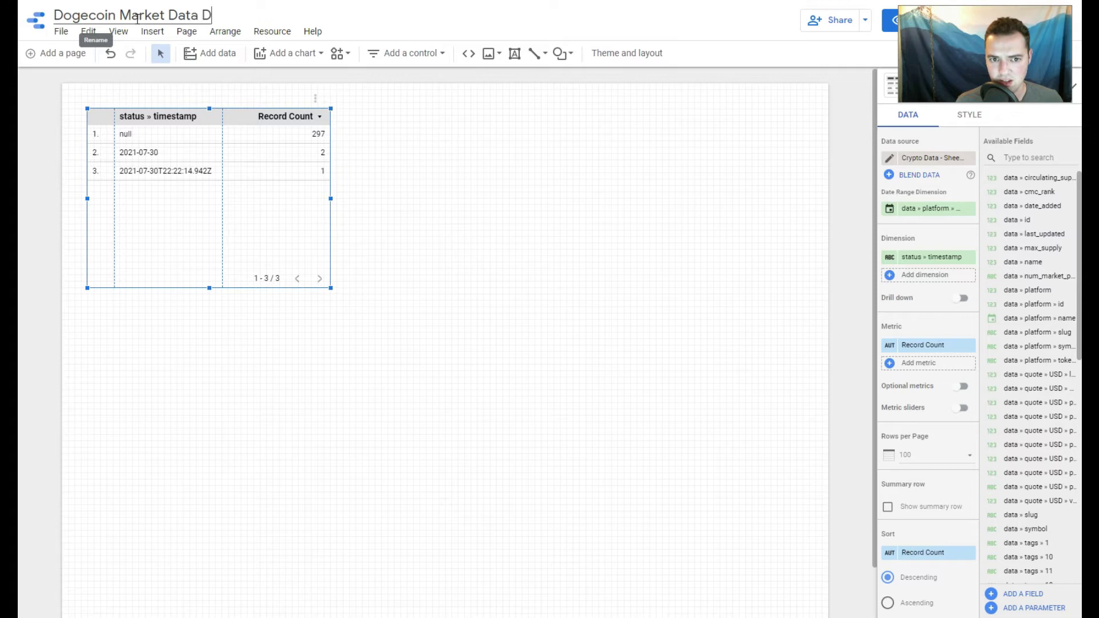
type("ashboard (DOGE")
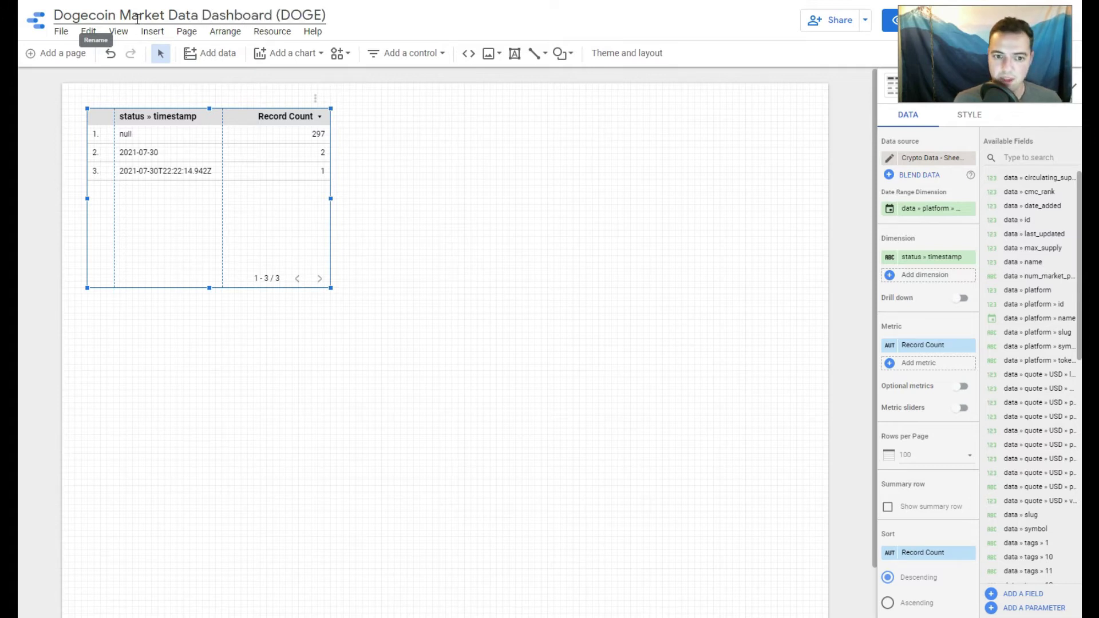
left_click(671, 251)
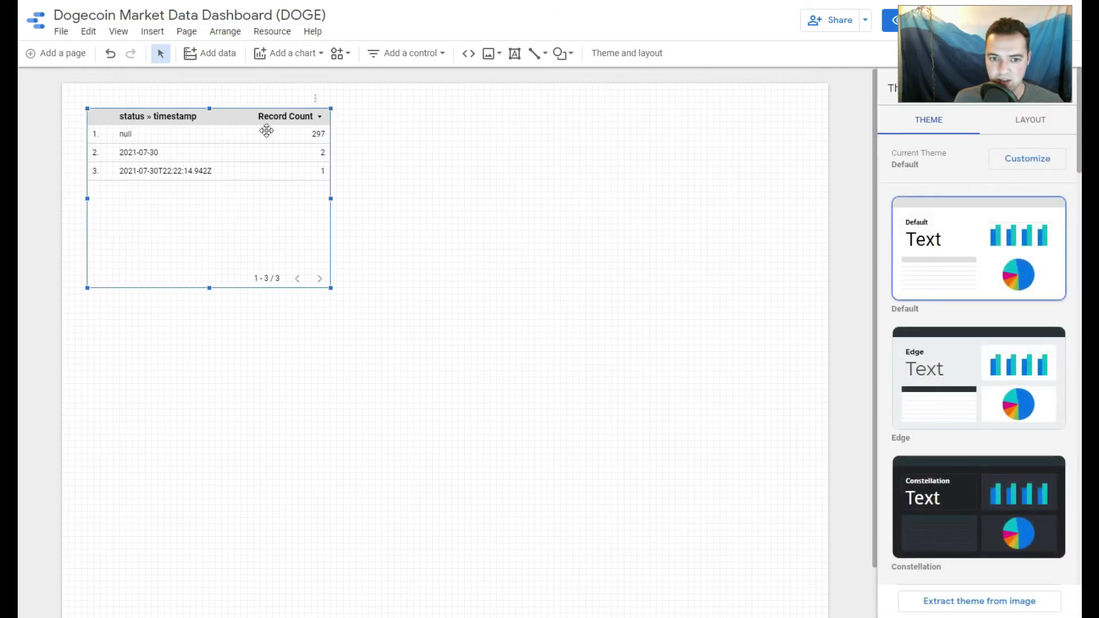
left_click(267, 131)
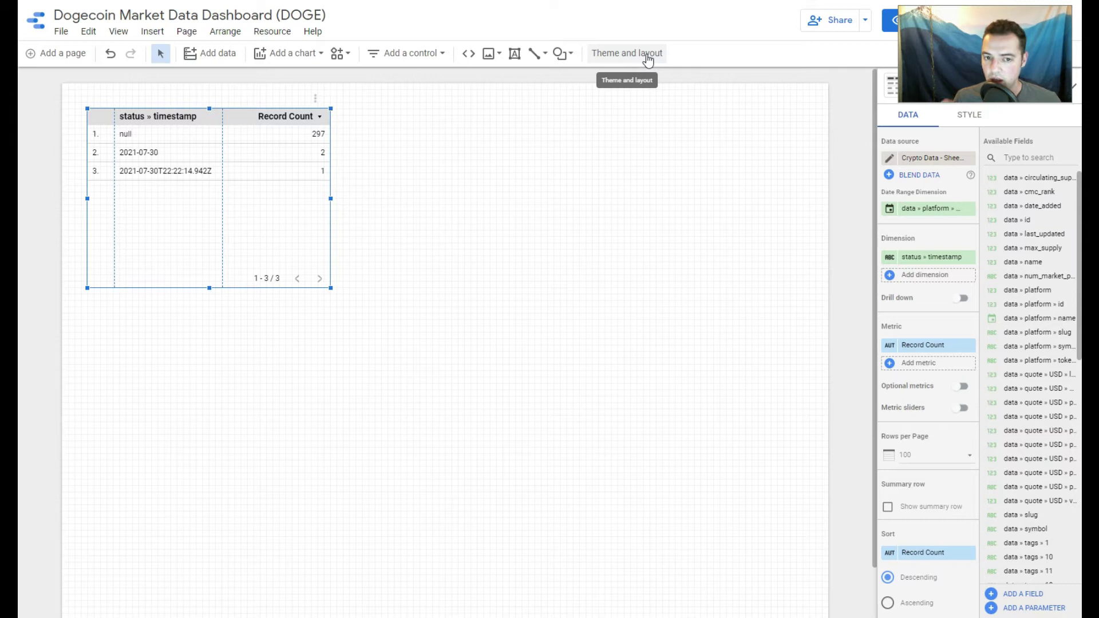
left_click(567, 112)
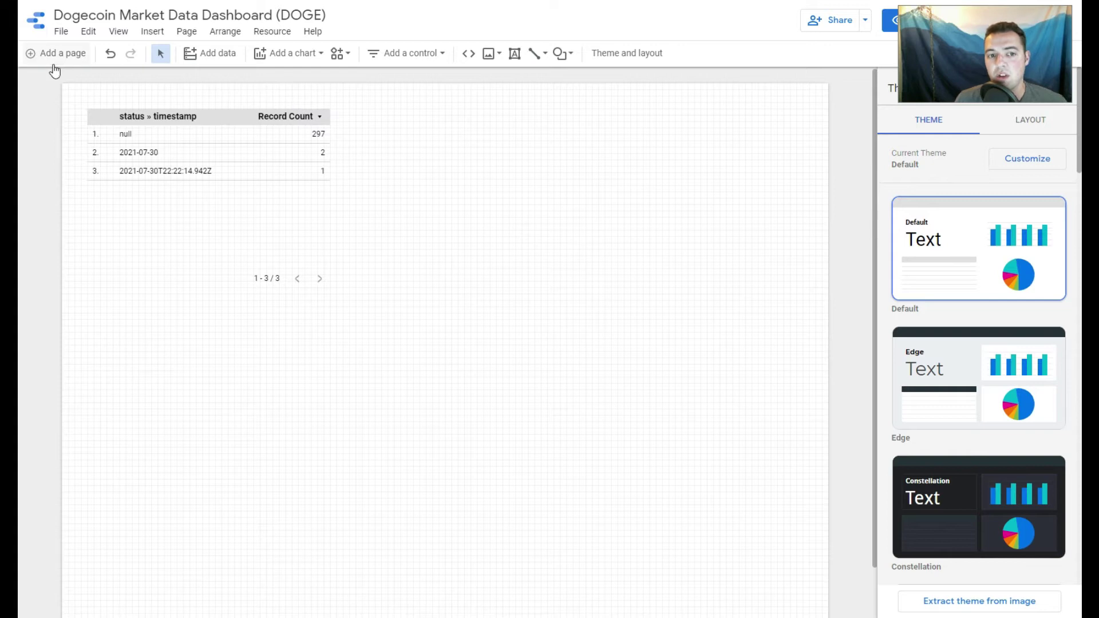
left_click(306, 56)
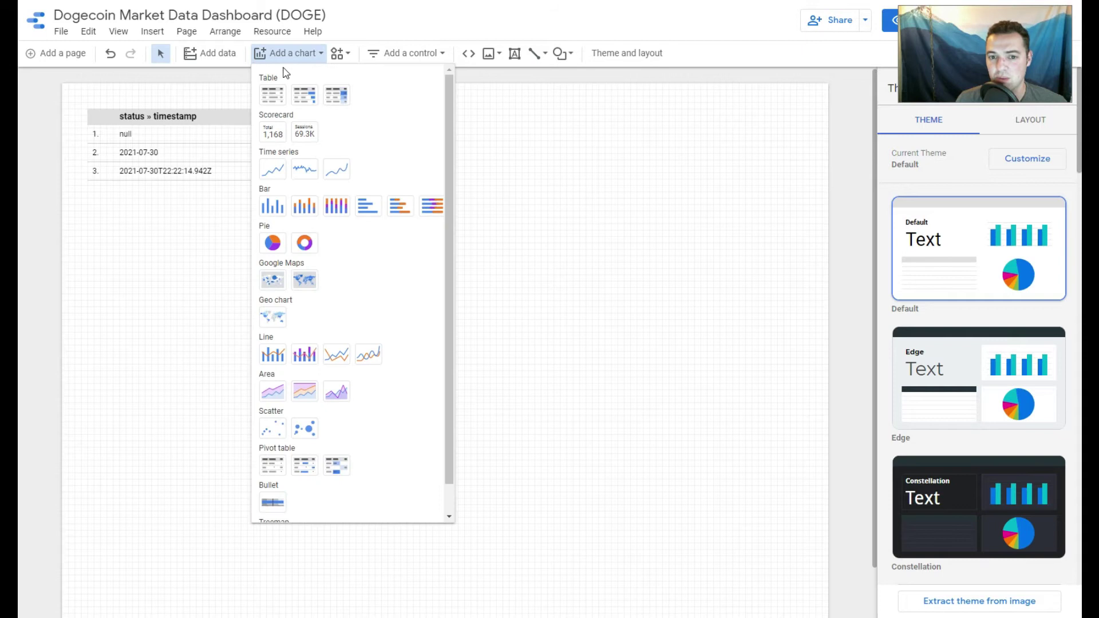
left_click(316, 55)
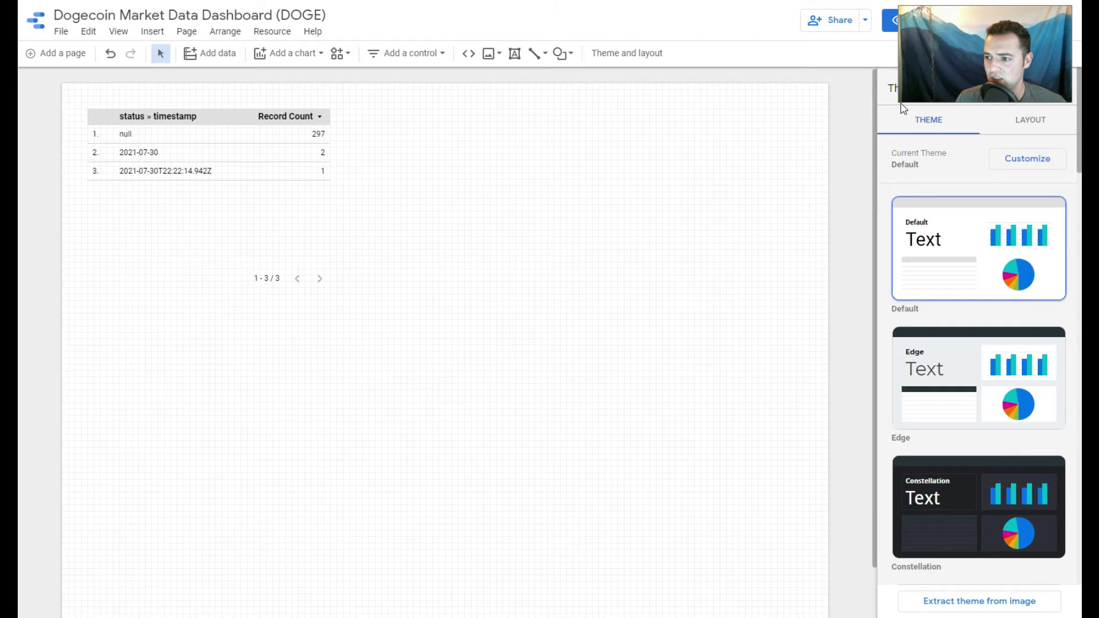
left_click_drag(900, 103, 976, 42)
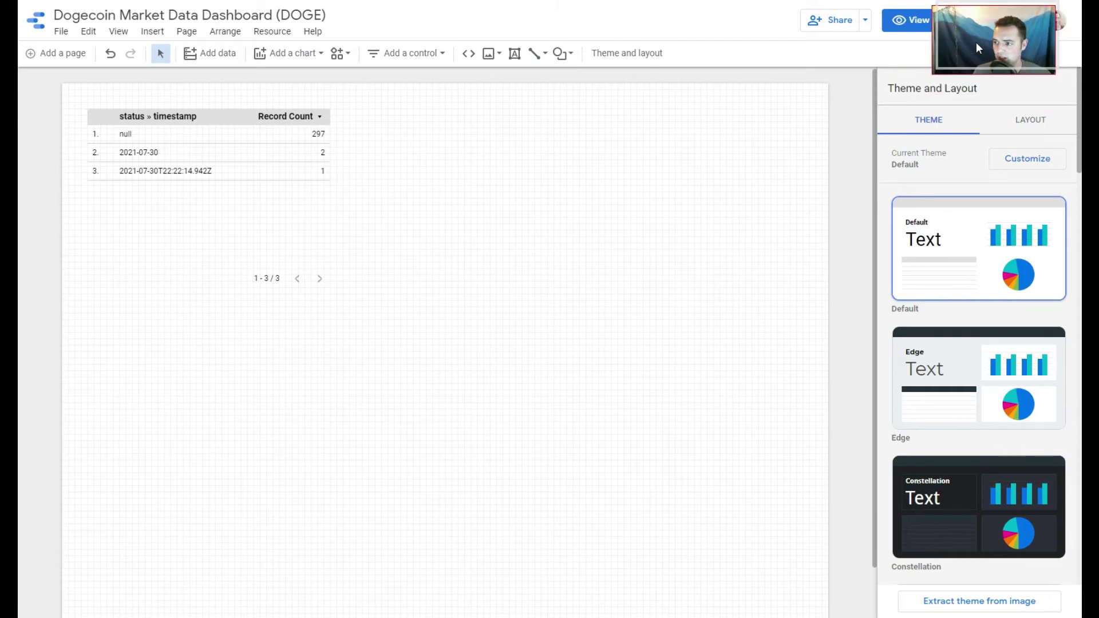
left_click(183, 127)
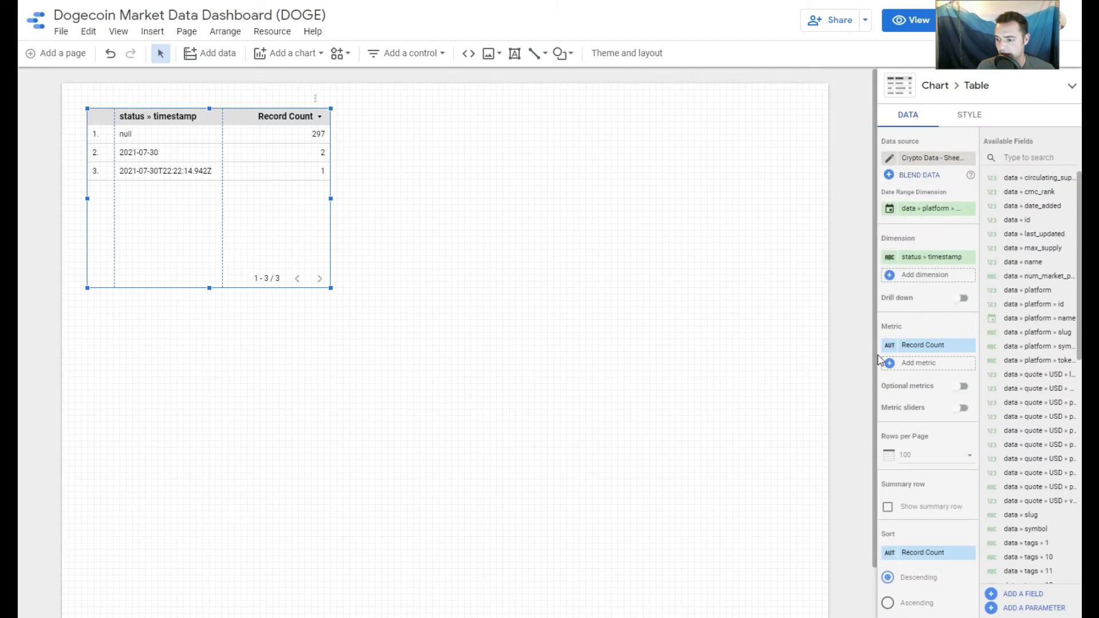
left_click(398, 117)
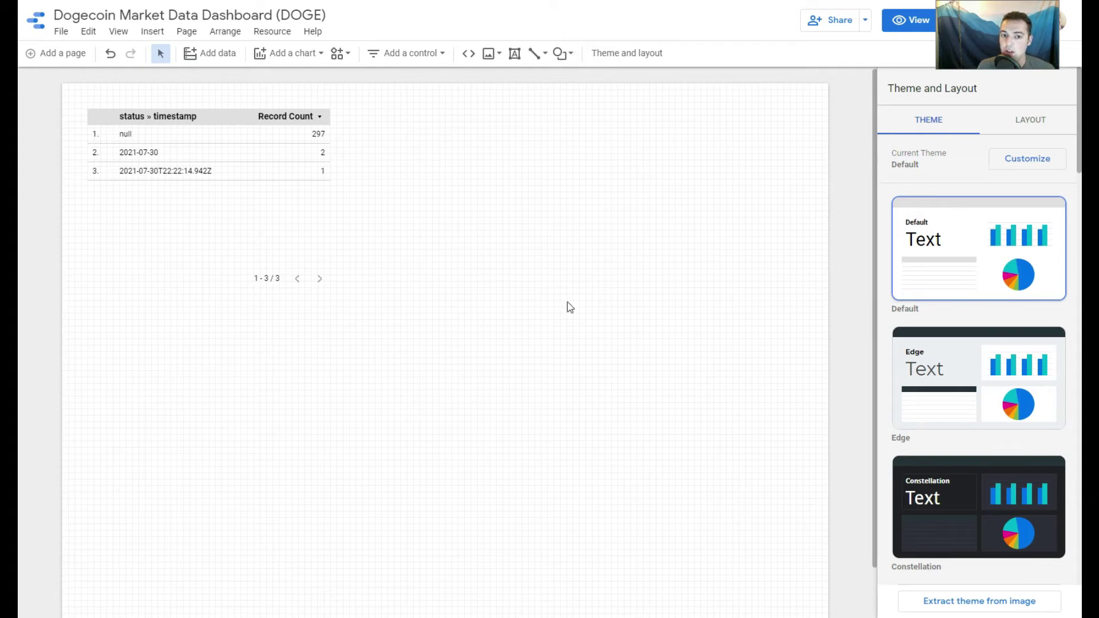
left_click(162, 30)
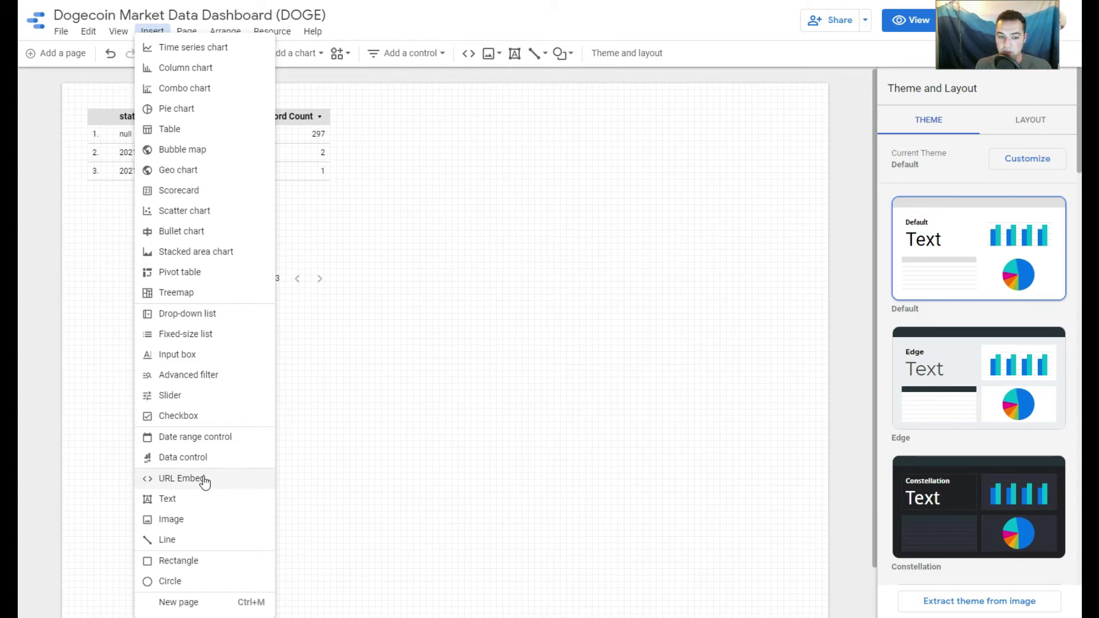
left_click(566, 309)
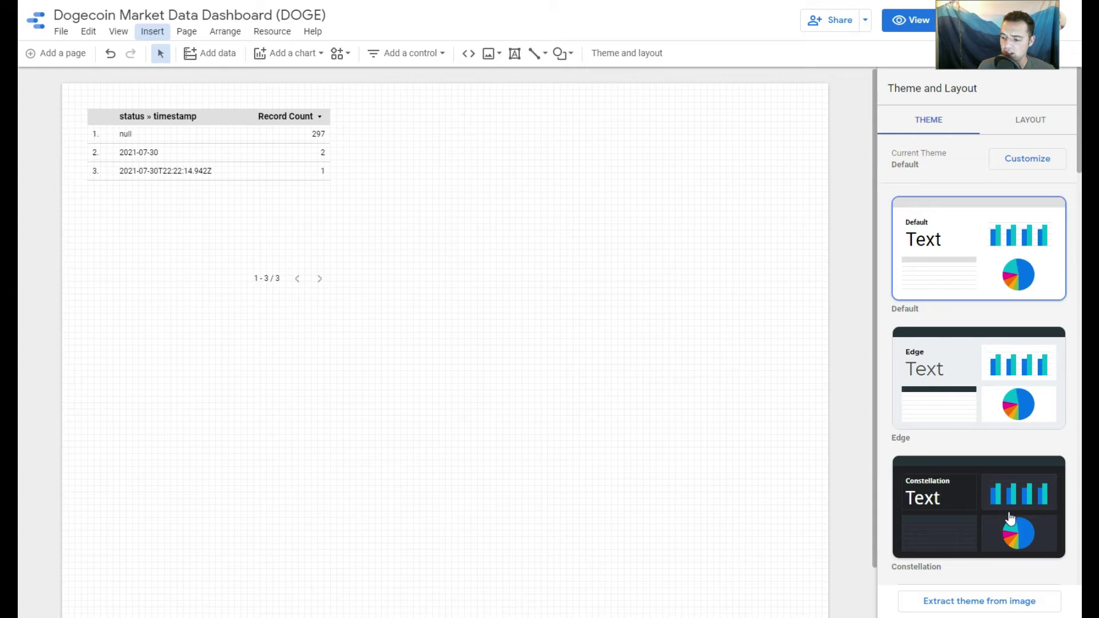
- Apply the Constellation theme to the report
scroll(1006, 466, "down", 2)
left_click(991, 391)
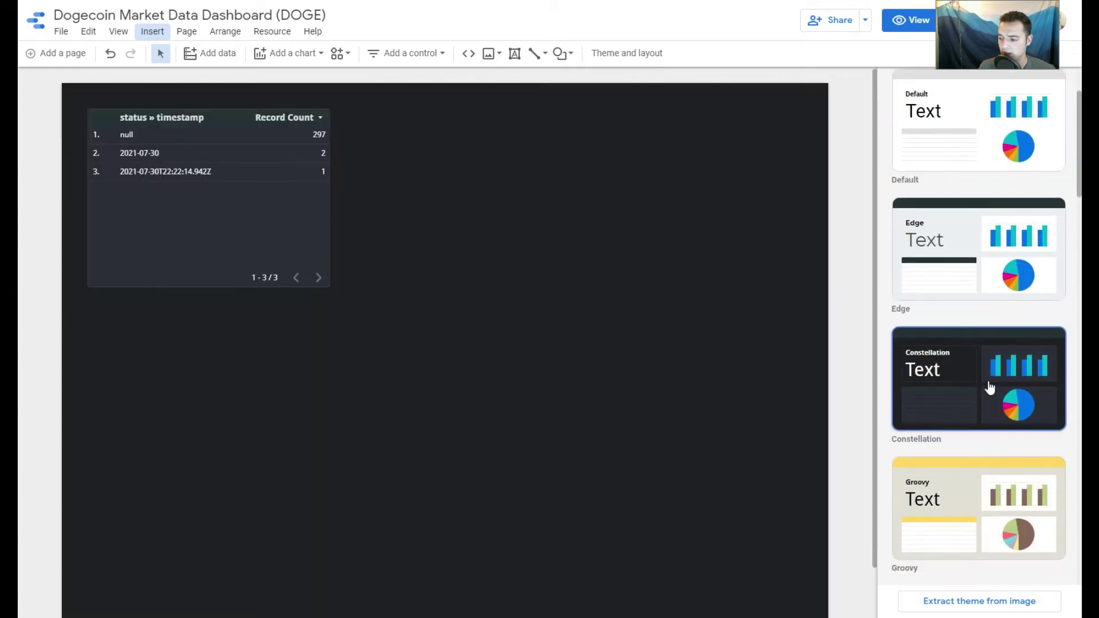
scroll(948, 320, "up", 2)
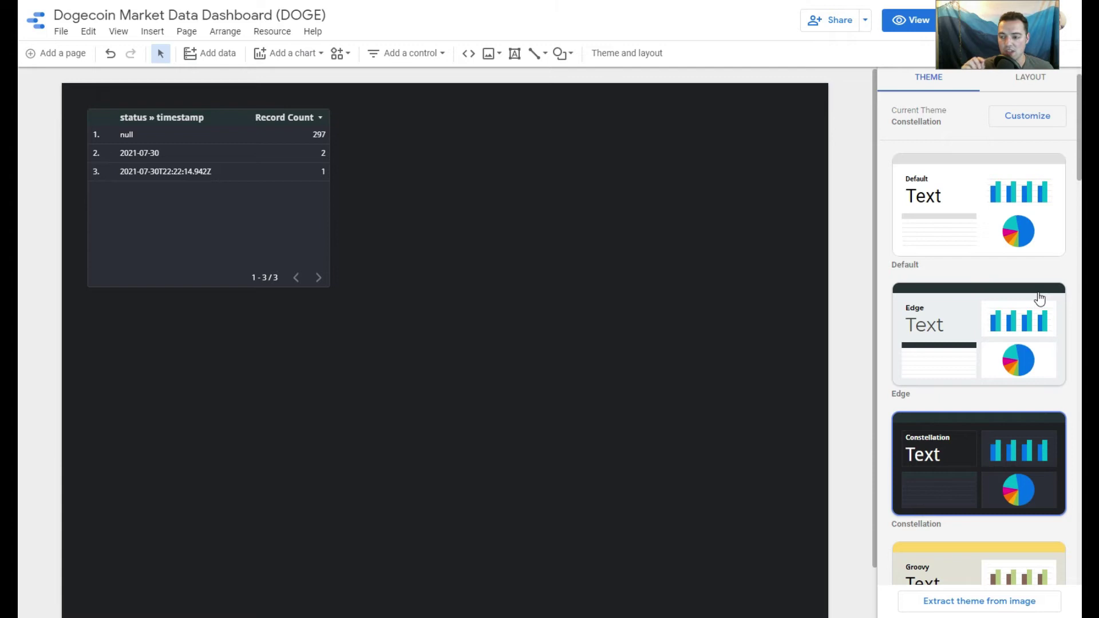
- Apply the black theme with gold accents from the themes generated from the image
scroll(1025, 343, "down", 1)
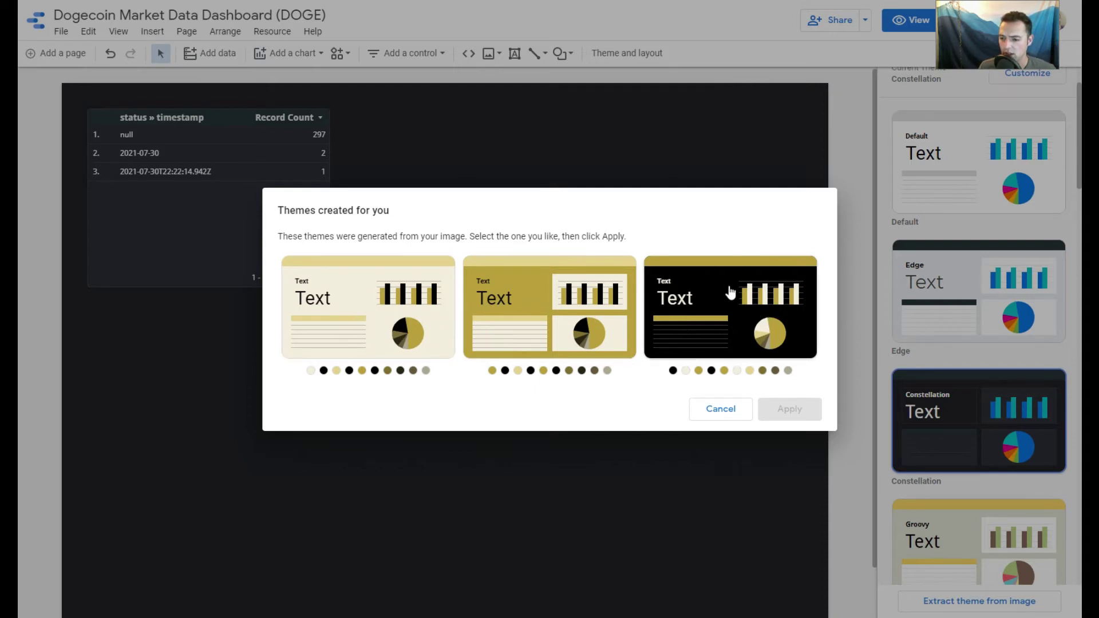
left_click(744, 321)
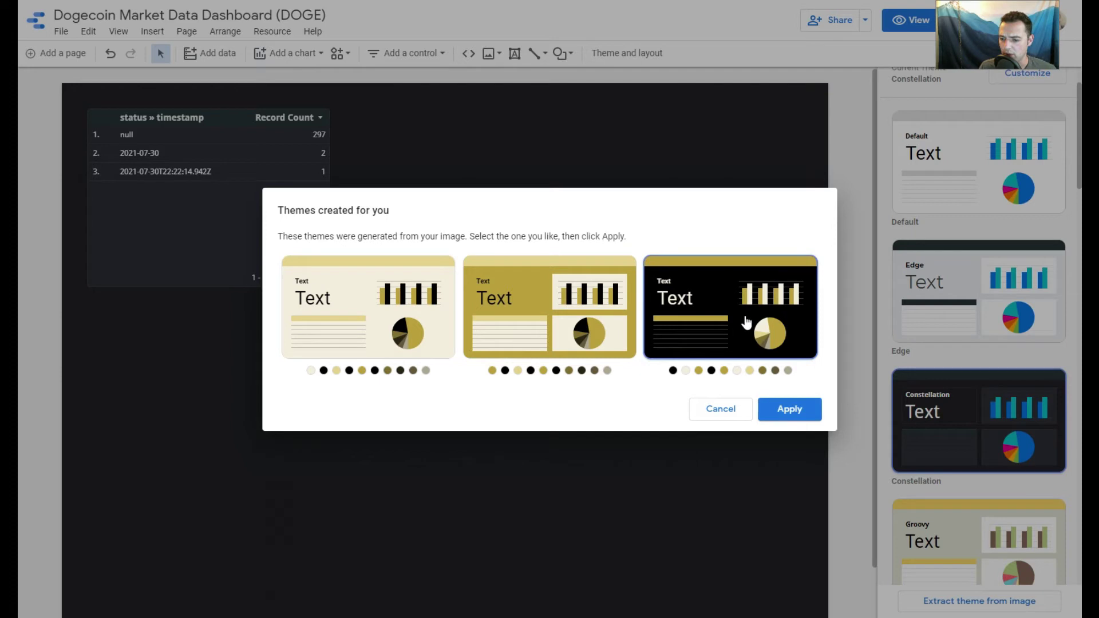
left_click(786, 409)
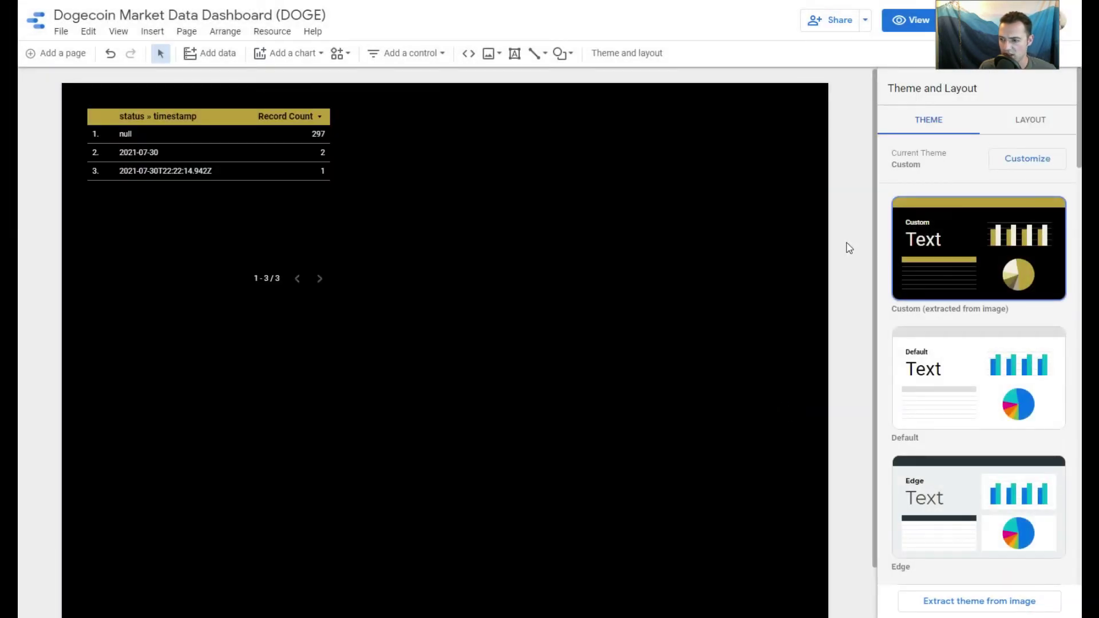
- Try the Auto hide and Initially hidden header visibility settings in the report layout and return to Always show
left_click(1024, 123)
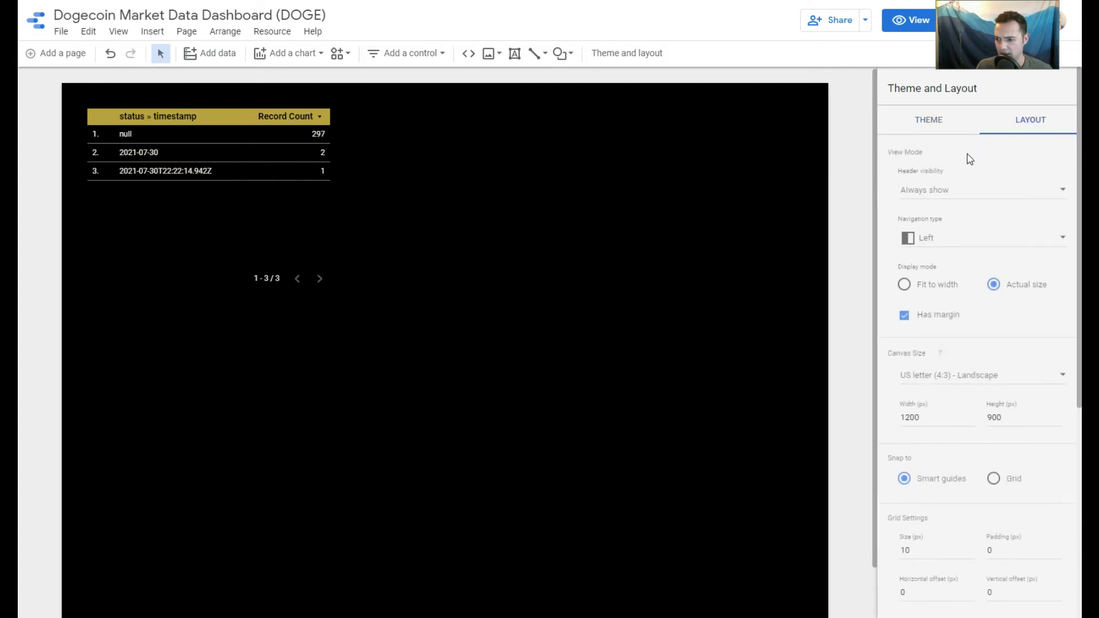
left_click(941, 117)
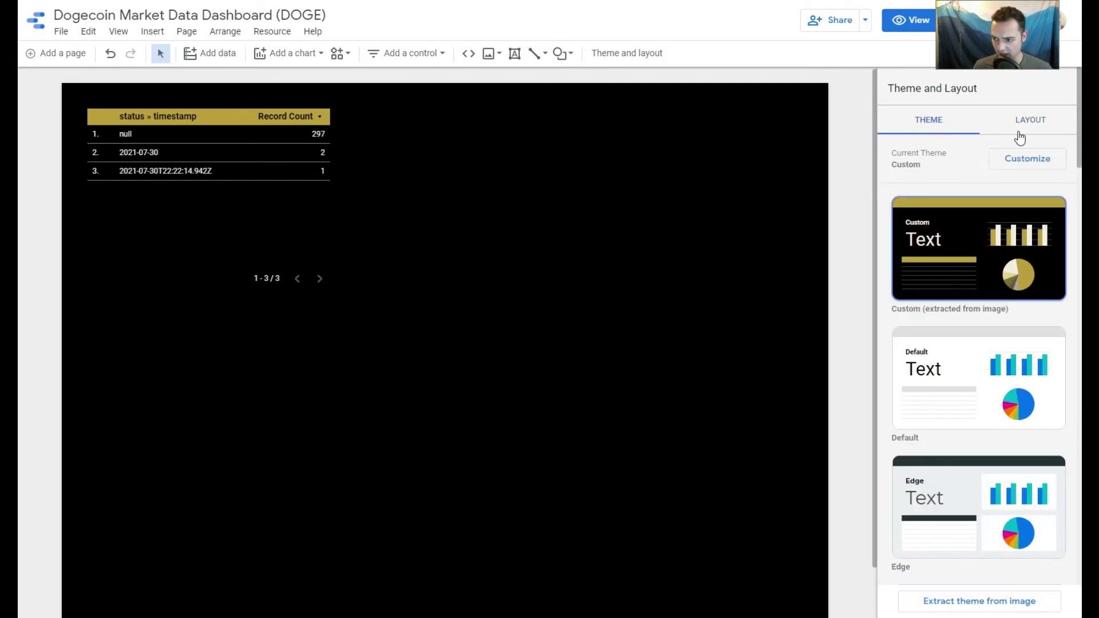
left_click(1018, 133)
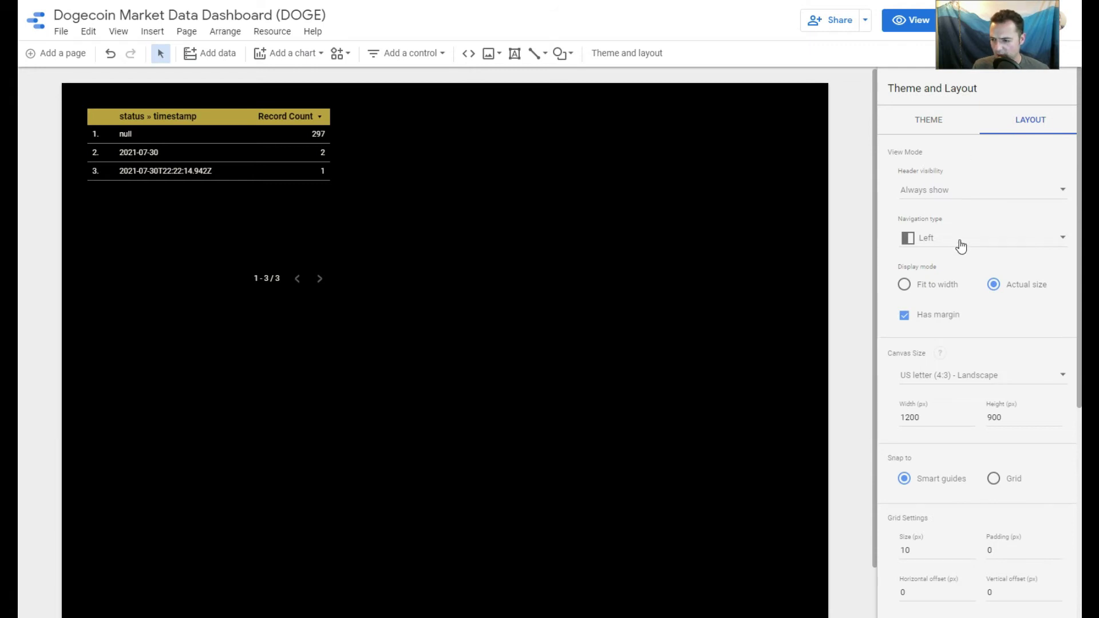
left_click(959, 202)
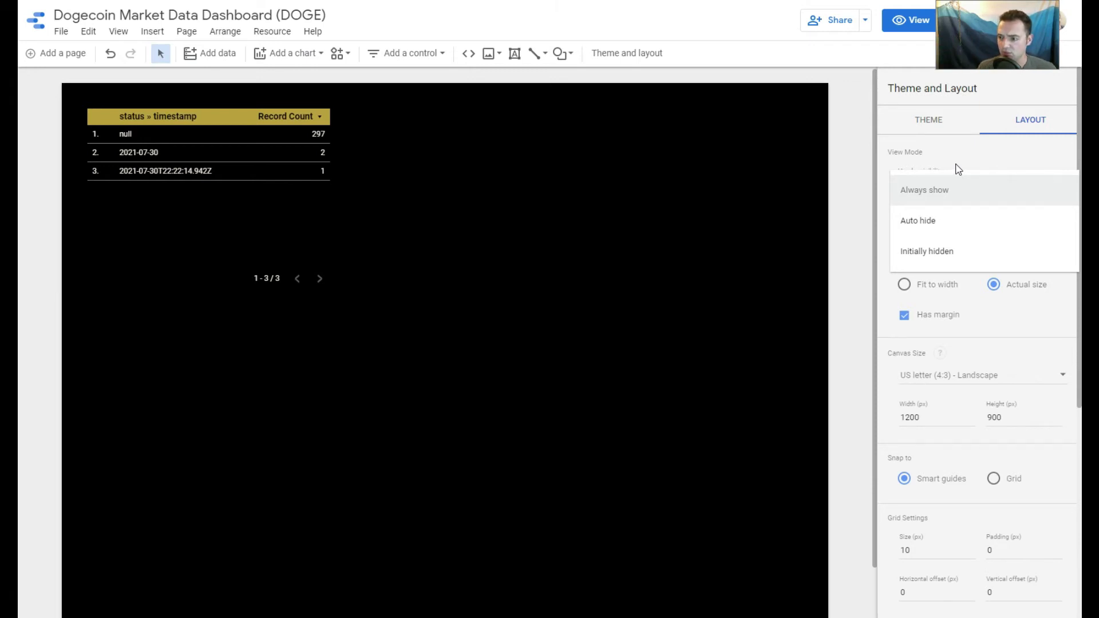
left_click(955, 222)
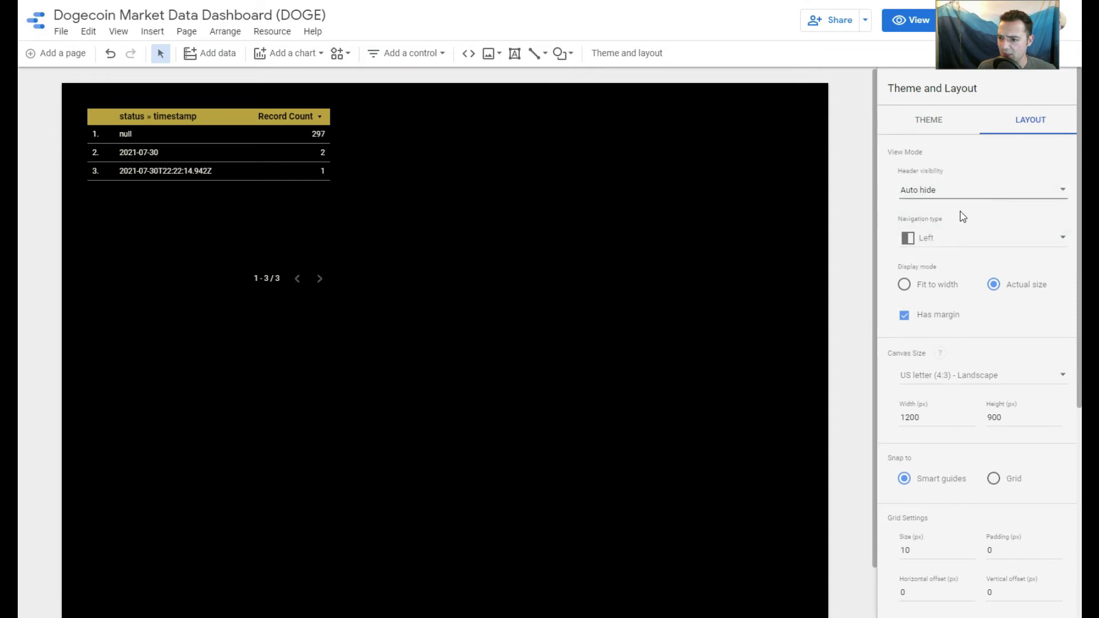
left_click(971, 191)
left_click(943, 224)
left_click(952, 191)
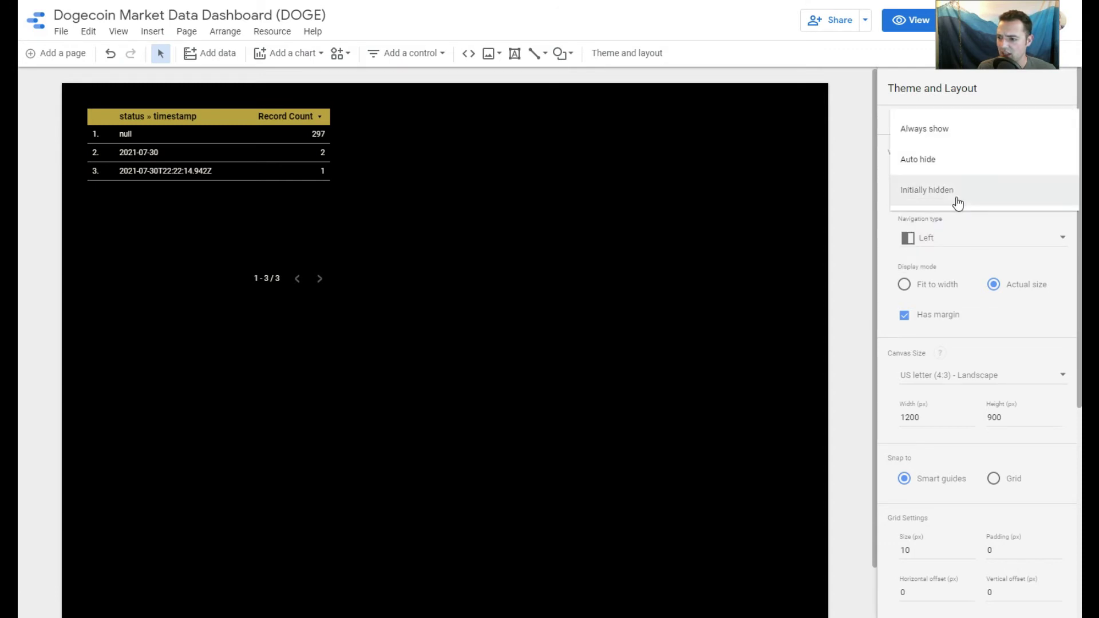
left_click(954, 137)
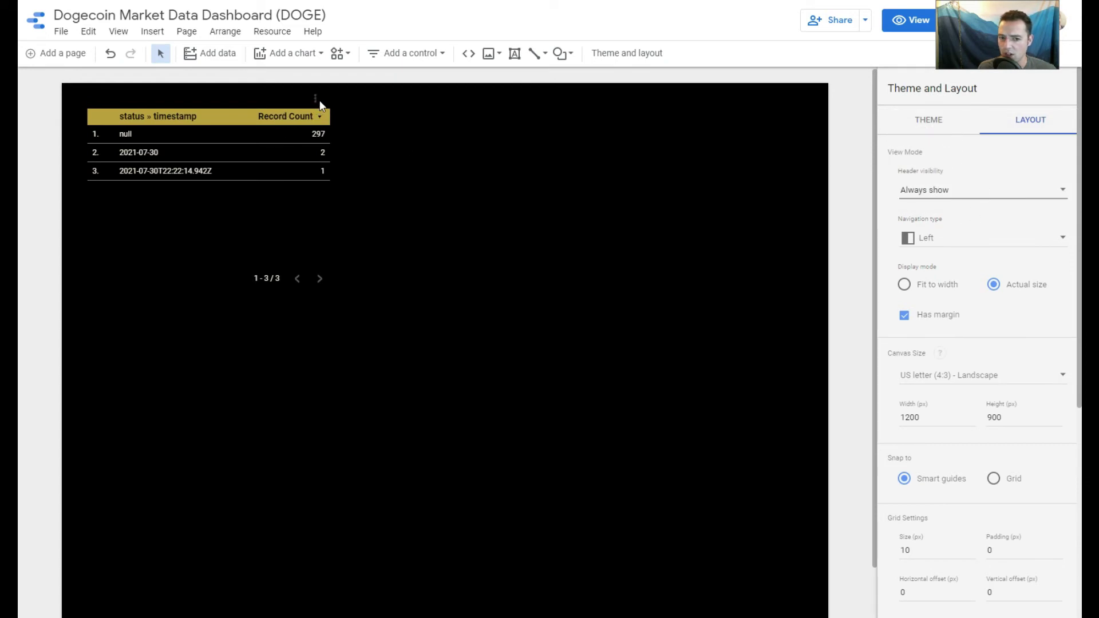
- Preview the report in view mode, check the table's options, and return to editing
left_click(268, 143)
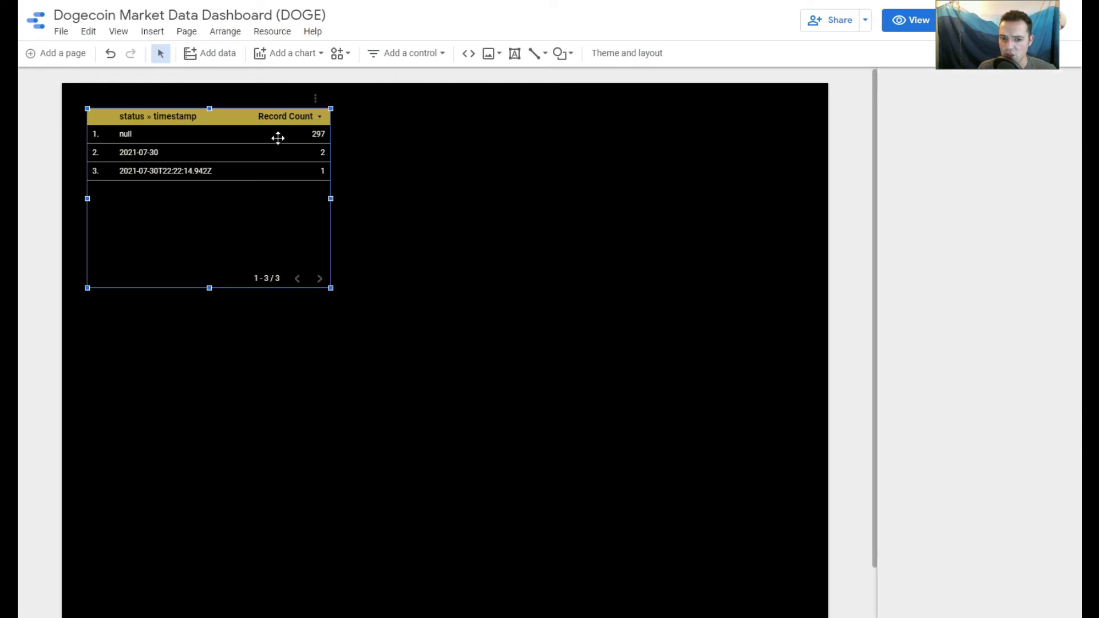
left_click(905, 22)
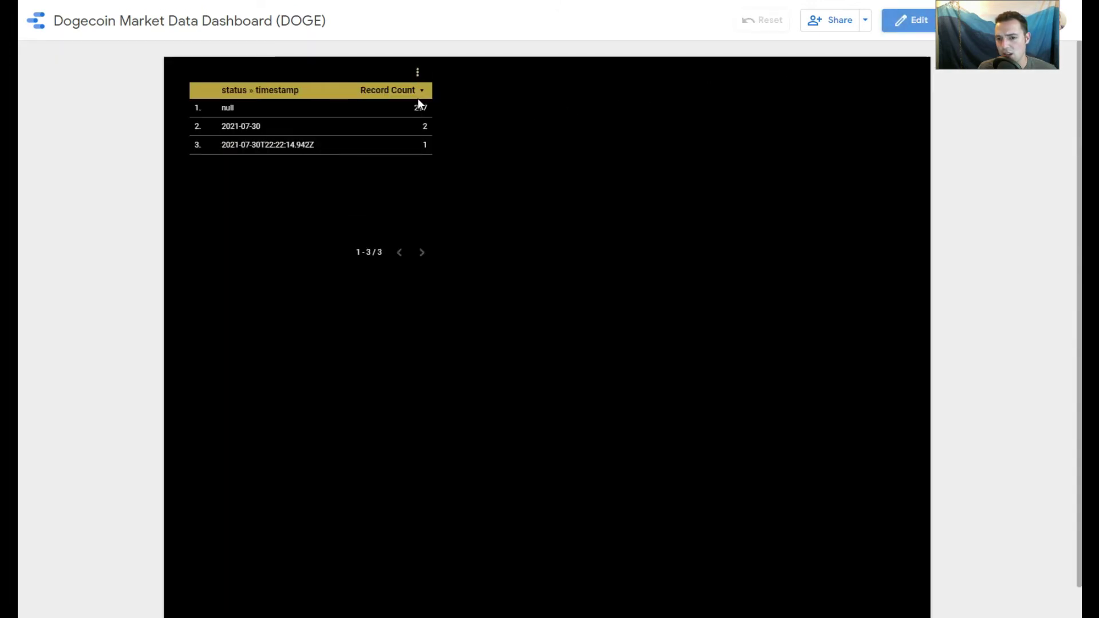
left_click(417, 75)
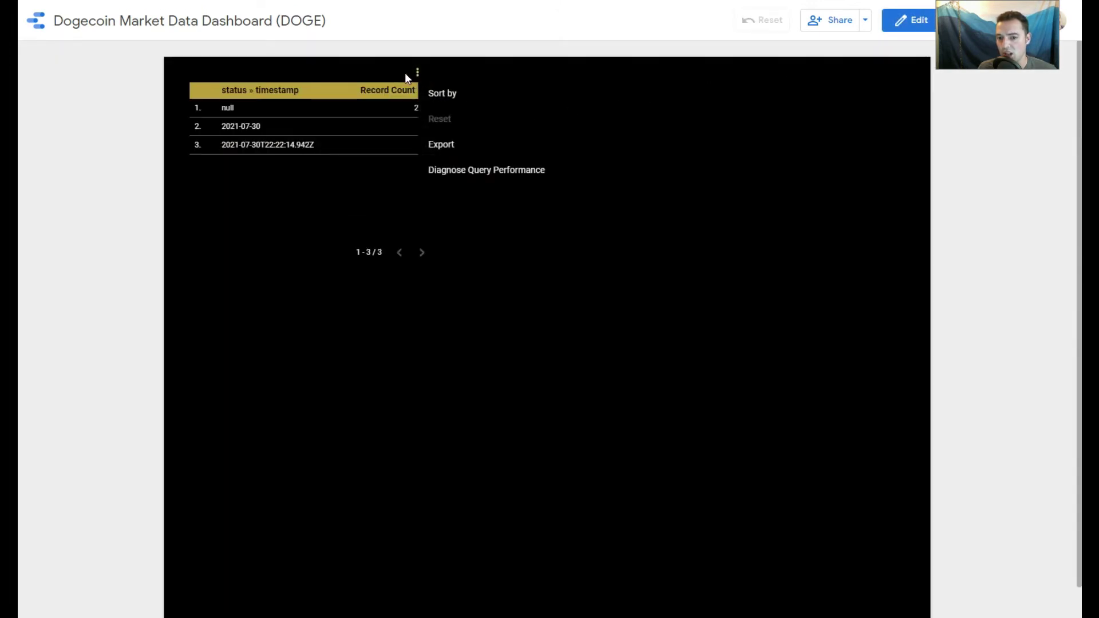
left_click(485, 66)
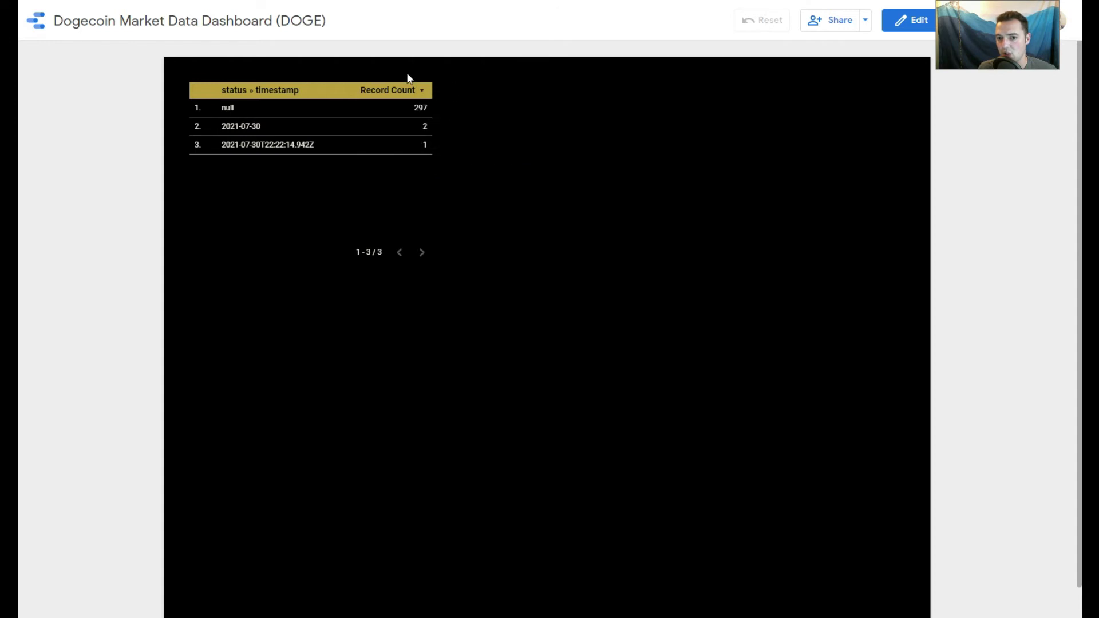
left_click(911, 20)
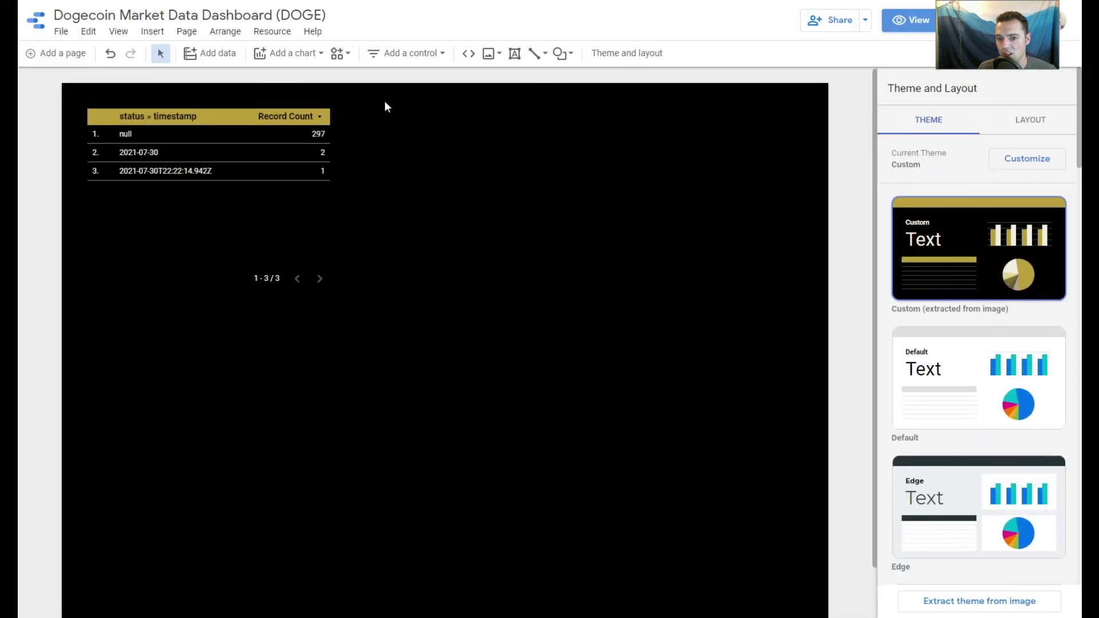
left_click(910, 20)
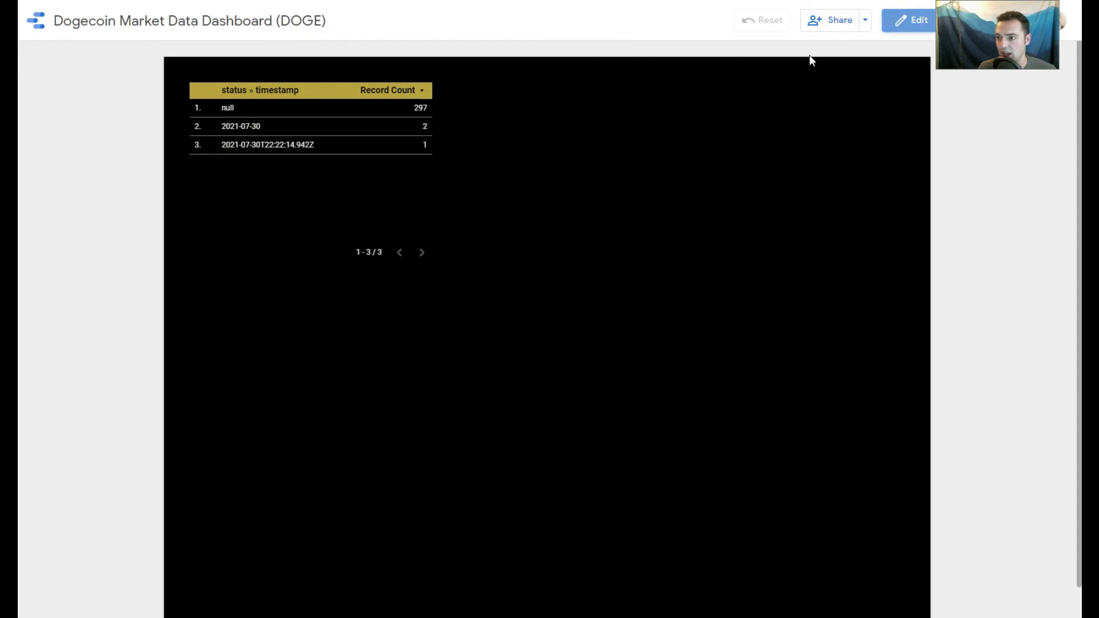
left_click(898, 20)
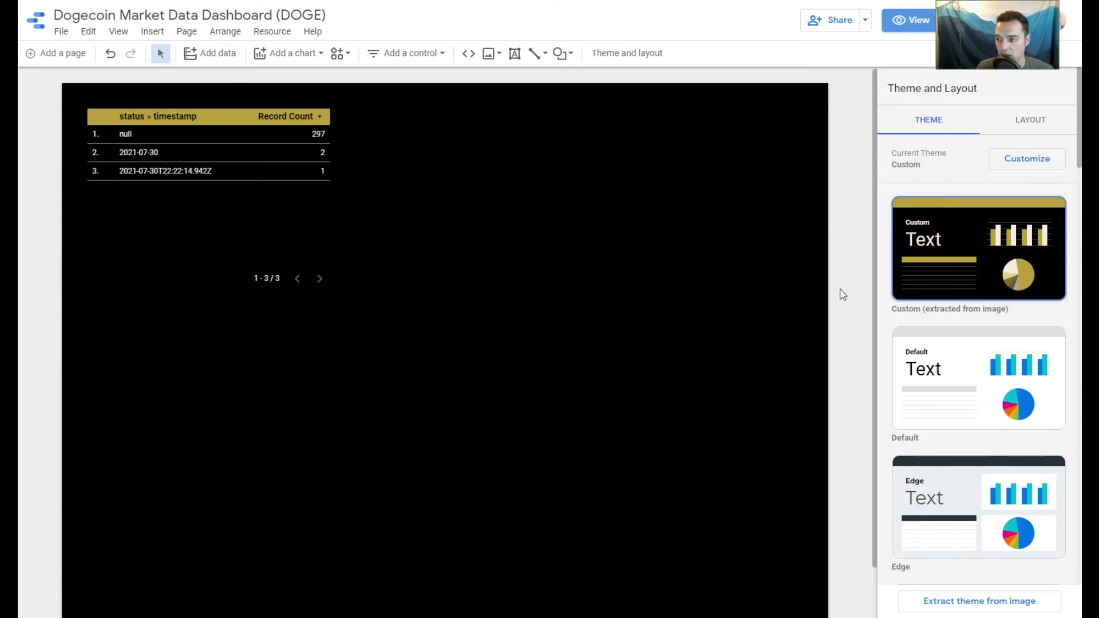
- Try the Tab navigation type in the report layout, return to Left, and preview the report
left_click(1036, 119)
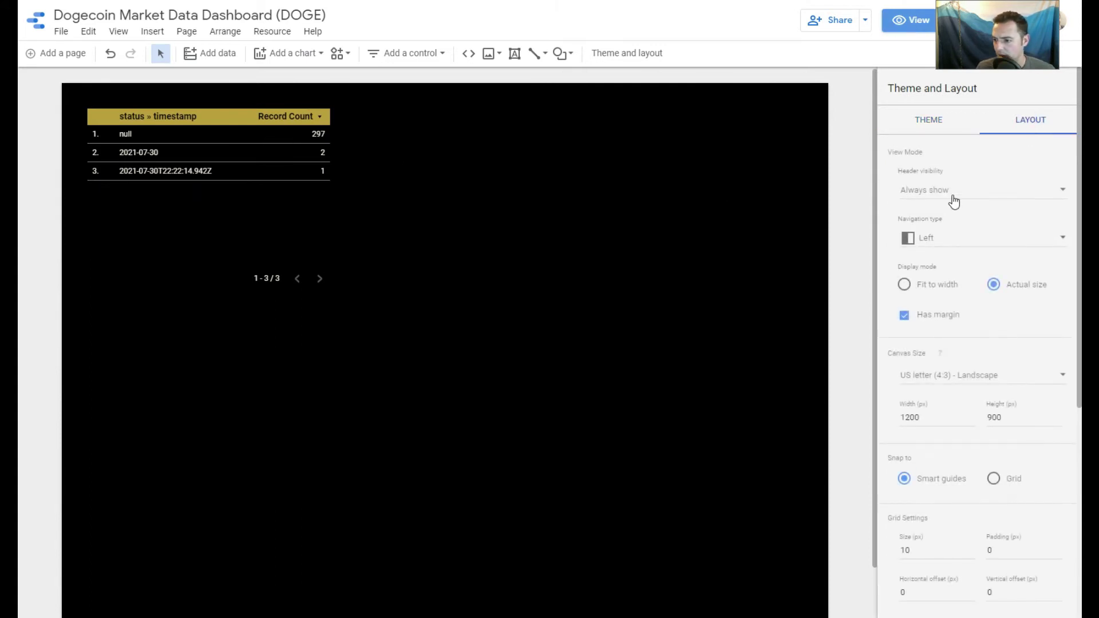
left_click(969, 238)
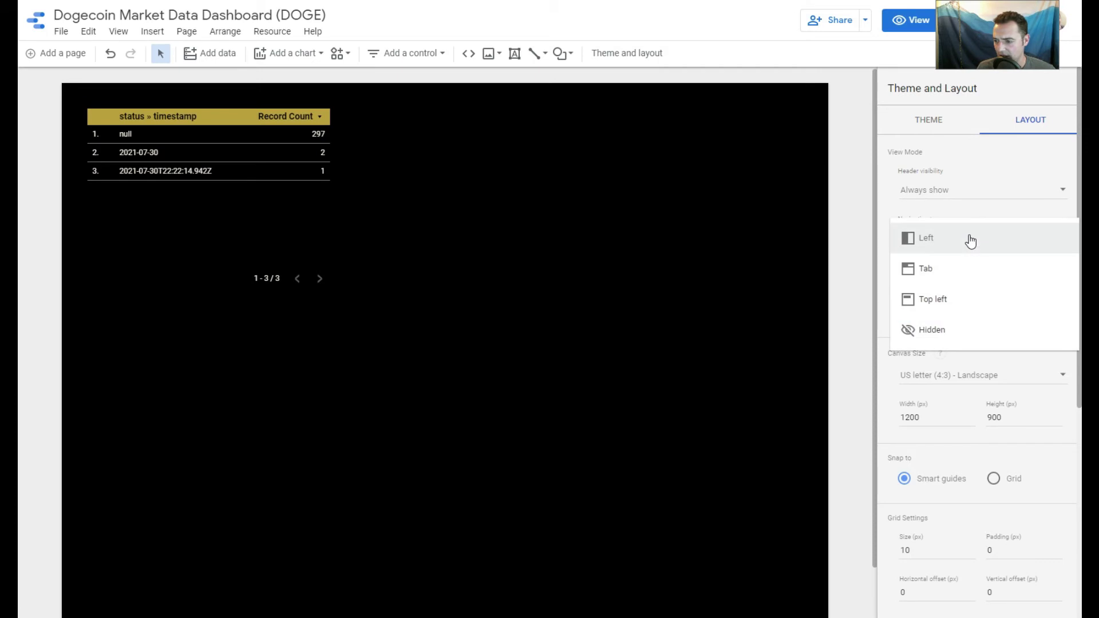
left_click(967, 268)
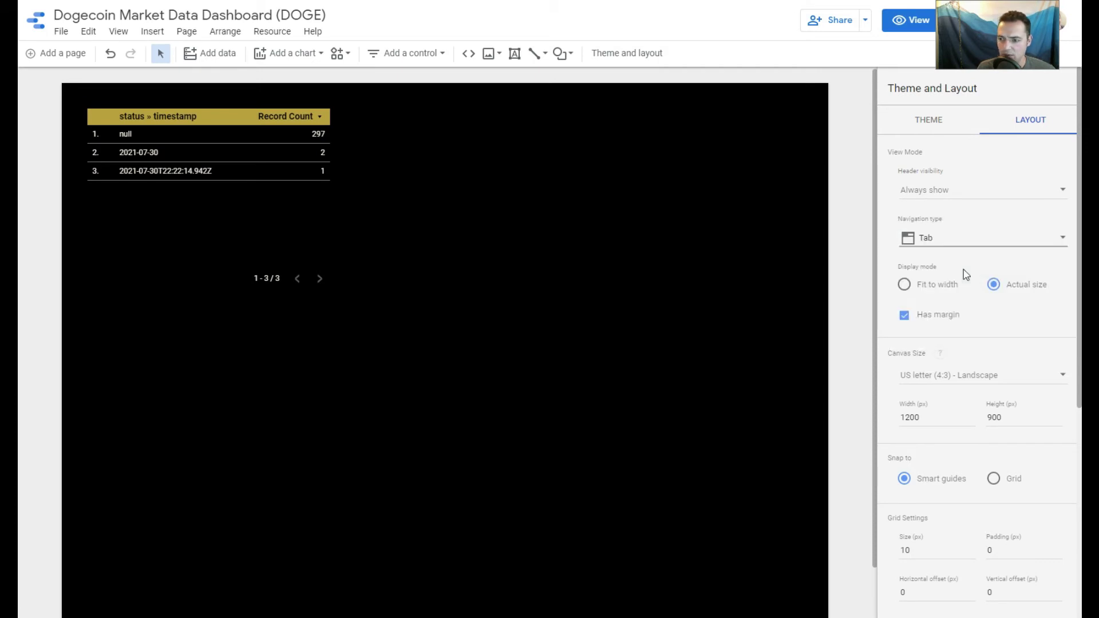
left_click(950, 244)
left_click(935, 213)
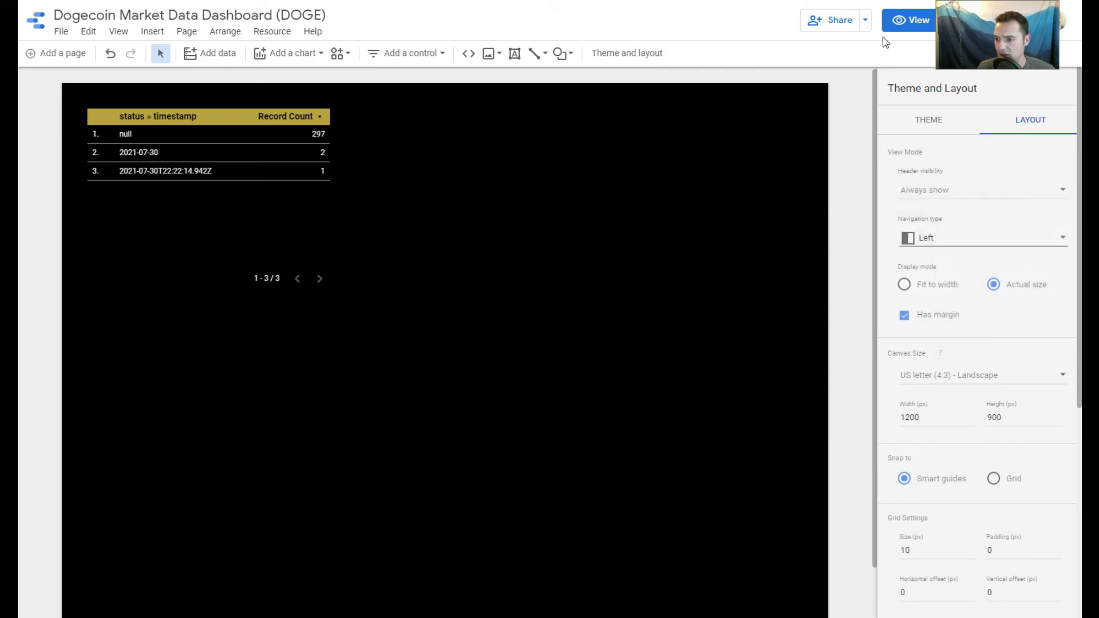
left_click(905, 26)
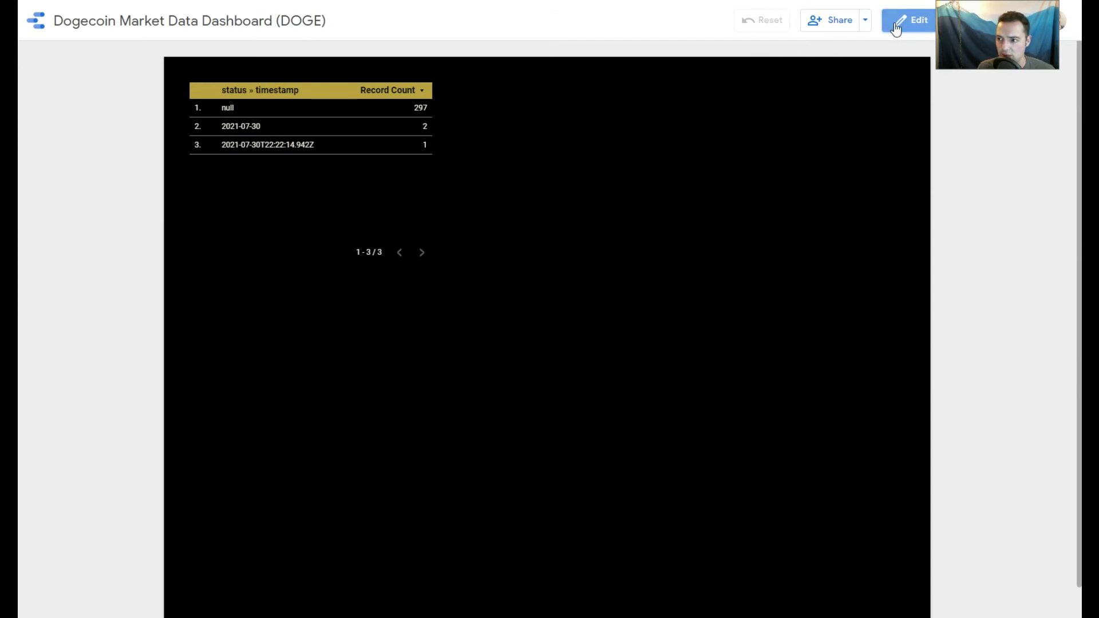
left_click(905, 26)
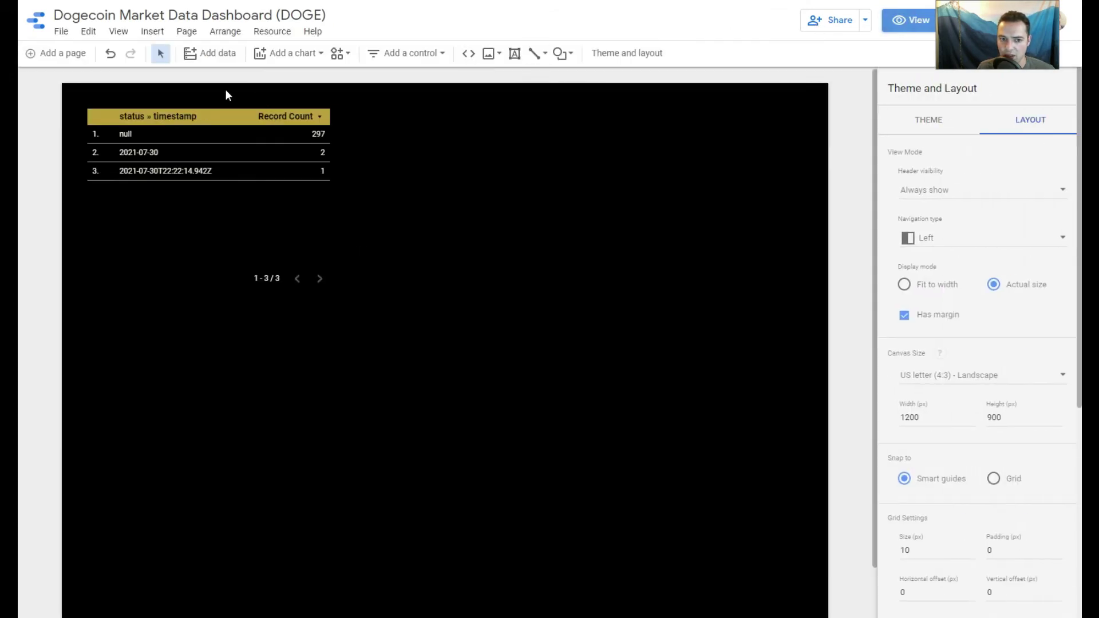
- Add a second page to the report and rename the first page as "Main Trends"
left_click(54, 64)
left_click(53, 54)
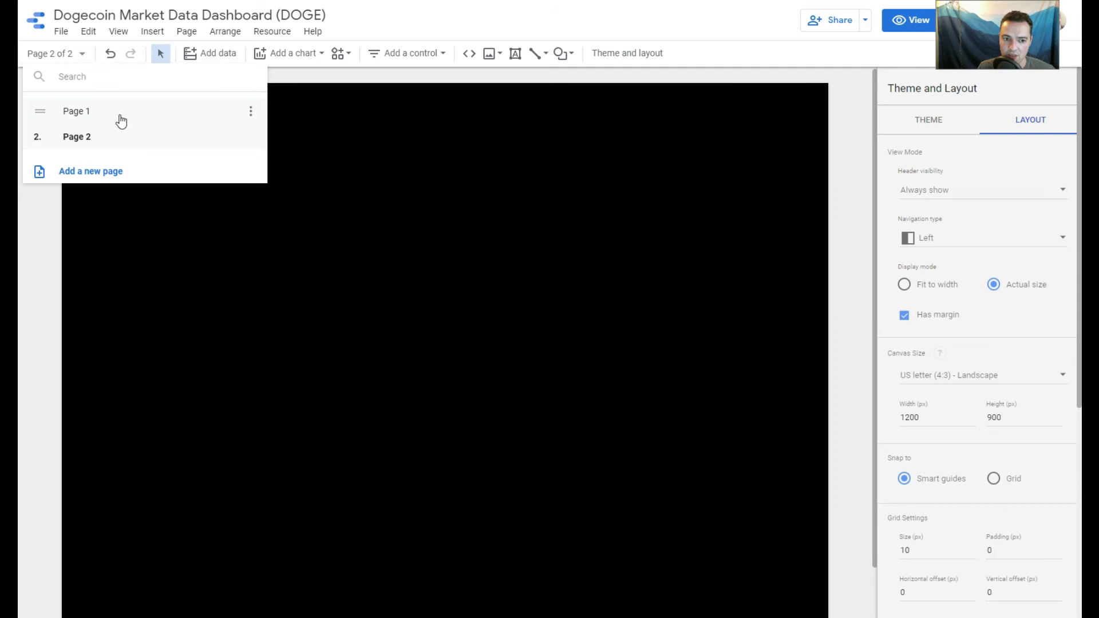
left_click(249, 114)
left_click(294, 127)
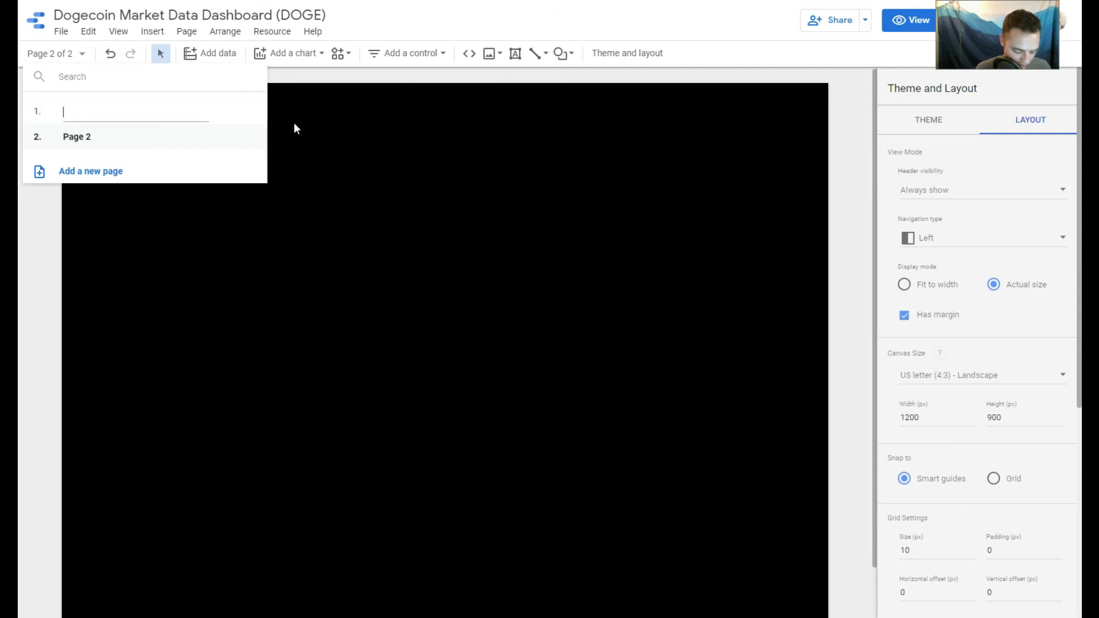
type("Main Trends")
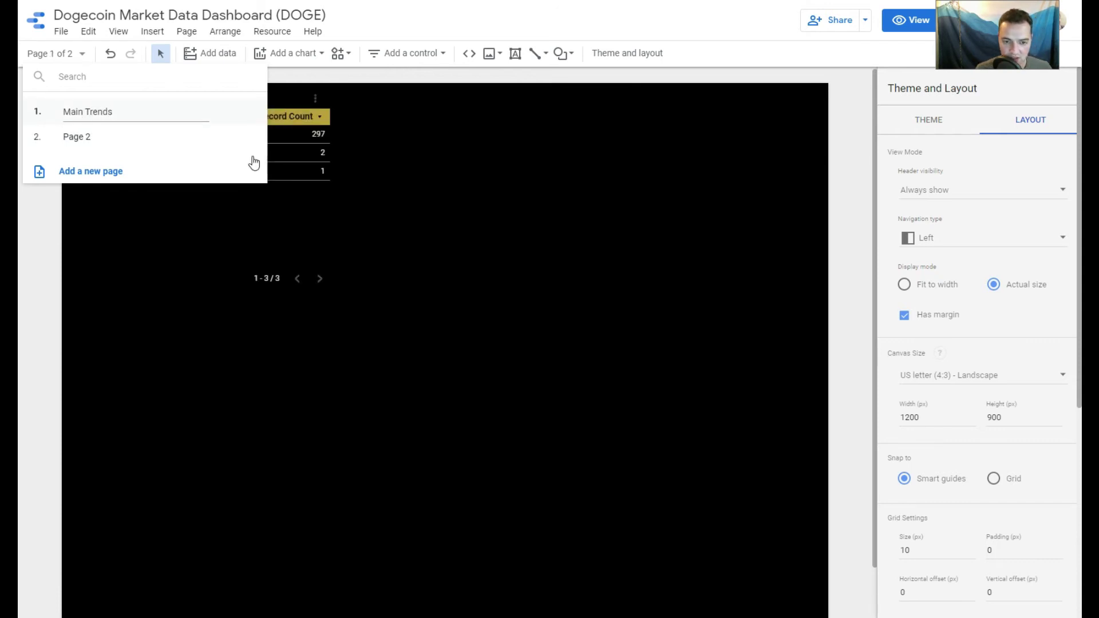
- Rename the second page as "Changes in Volume"
left_click(249, 138)
left_click(271, 141)
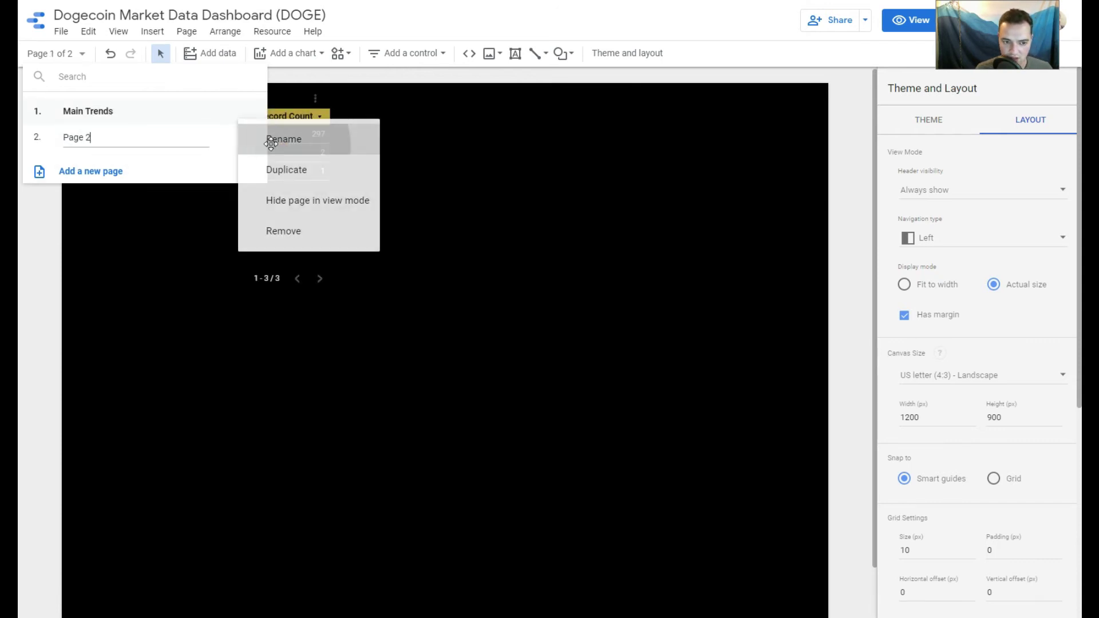
key("ctrl+a")
type("c")
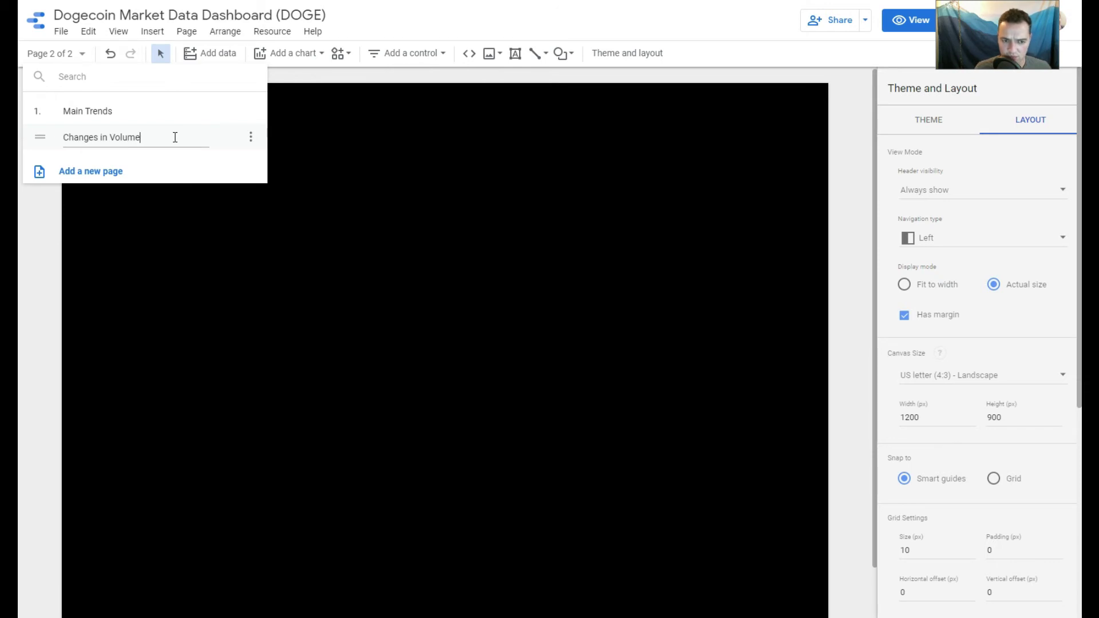
left_click(209, 243)
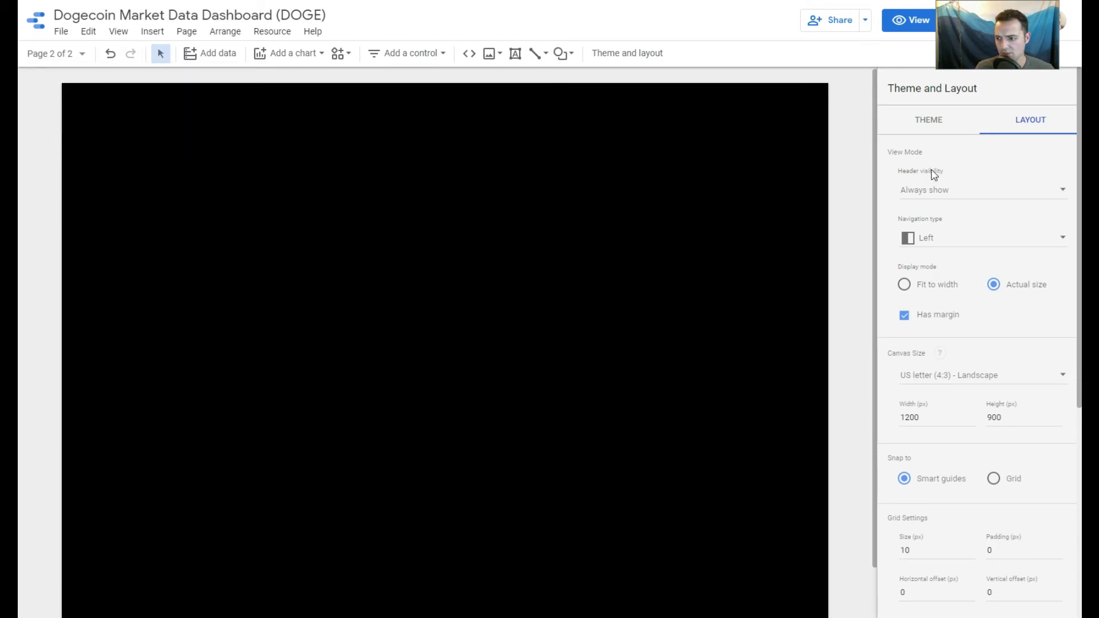
- Preview the report, switch between the Main Trends and Changes in Volume pages, and return to editing
left_click(910, 20)
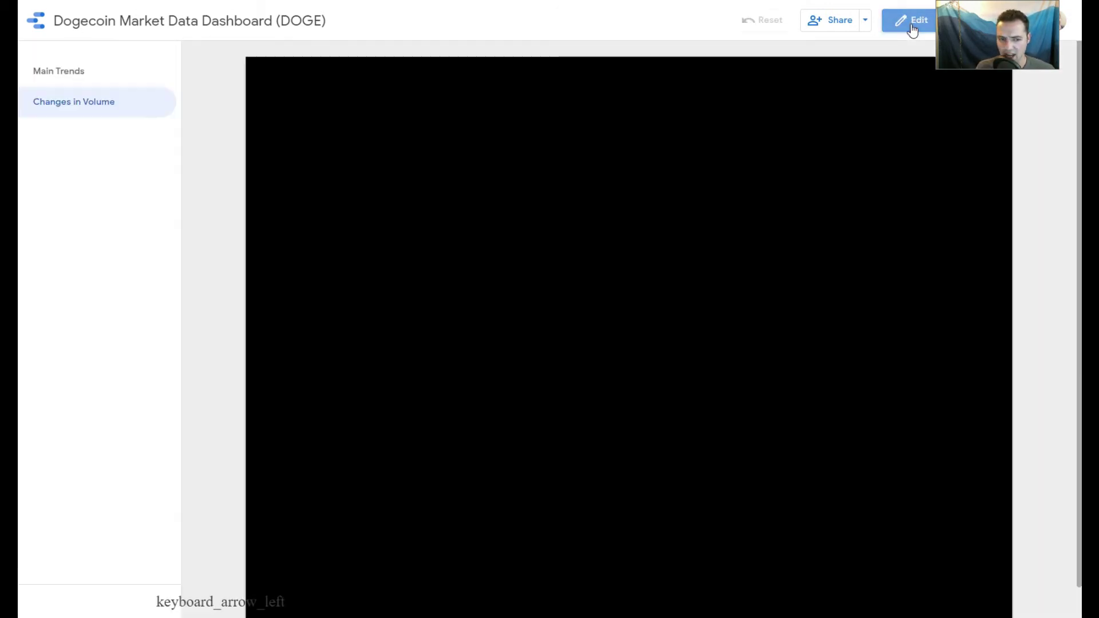
left_click(45, 76)
left_click(61, 99)
left_click(66, 73)
left_click(69, 103)
left_click(73, 71)
left_click(73, 101)
left_click(896, 26)
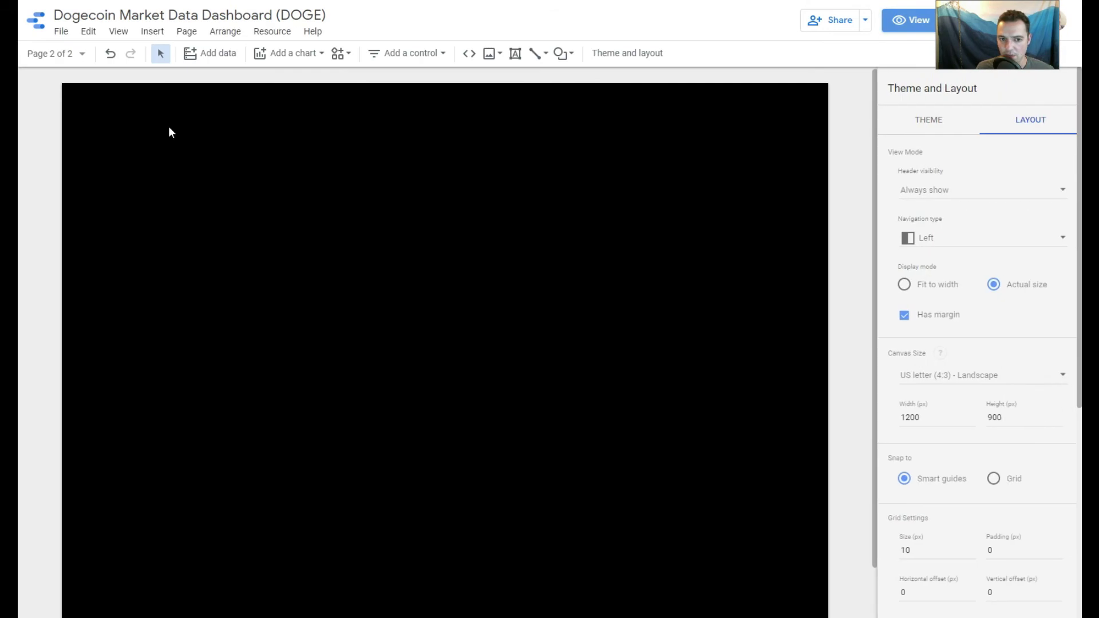
- Insert a pie chart on the Changes in Volume page and preview both report pages
left_click(57, 60)
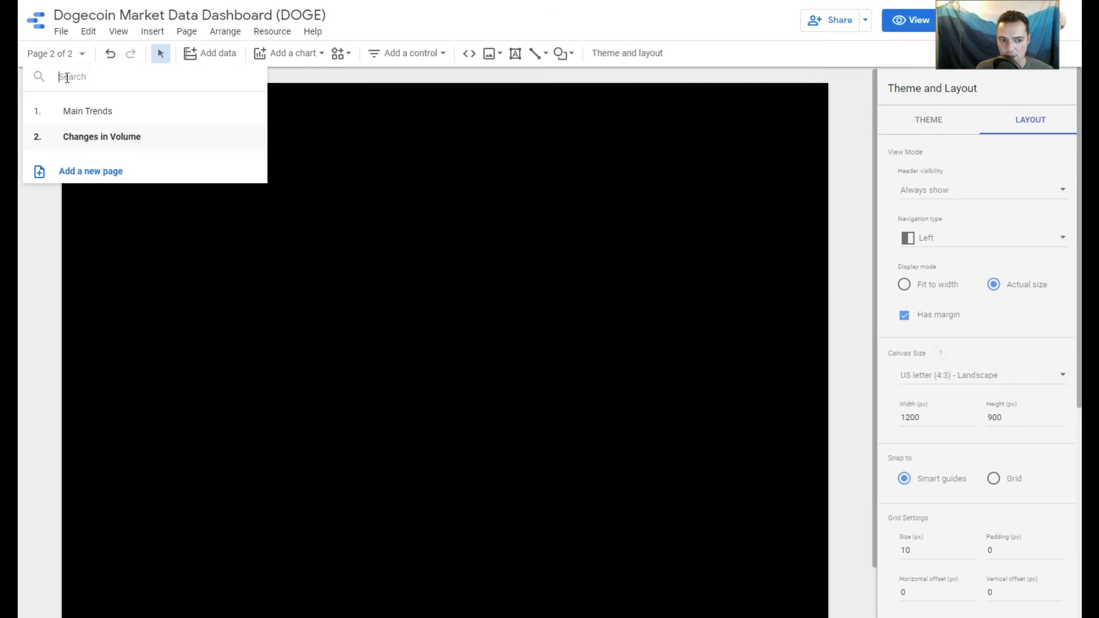
left_click(349, 167)
left_click(289, 53)
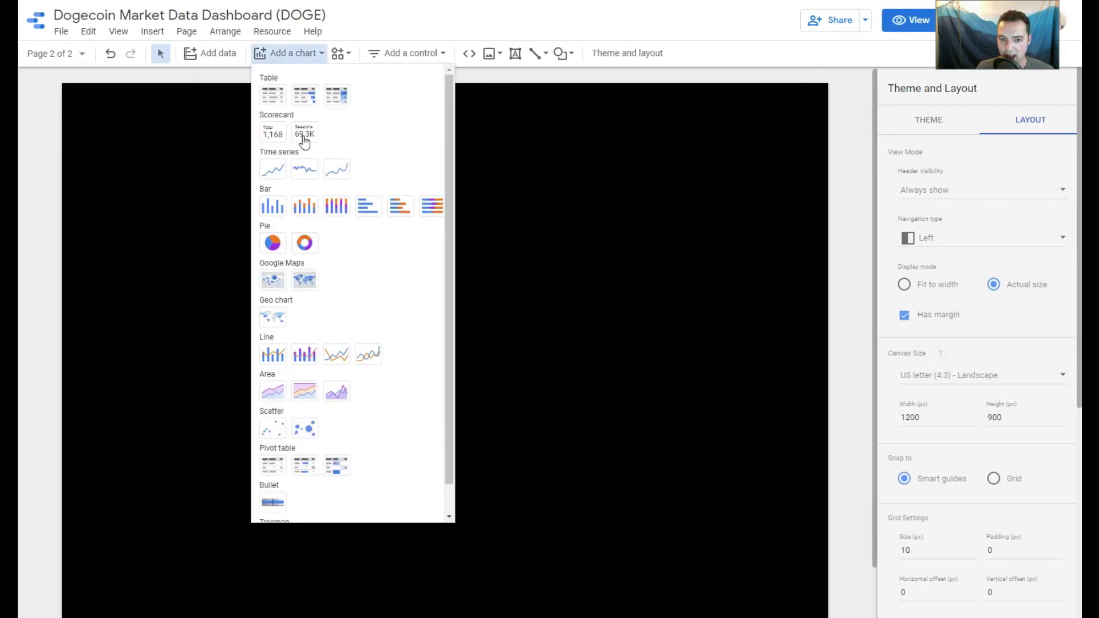
left_click(273, 243)
left_click(174, 211)
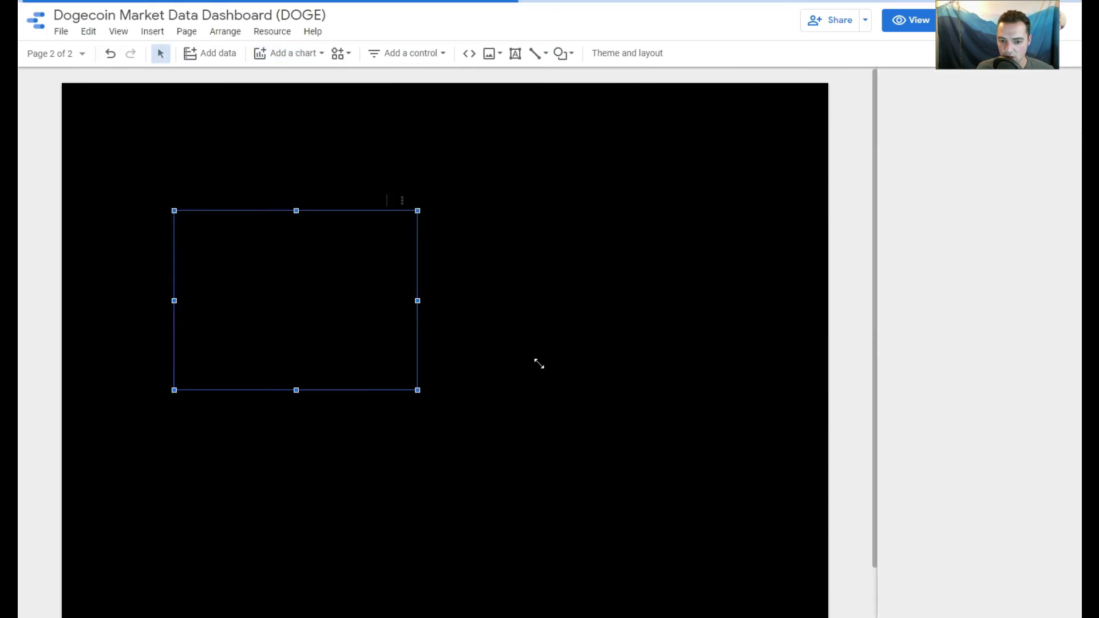
left_click(910, 20)
left_click(66, 75)
left_click(76, 103)
left_click(911, 20)
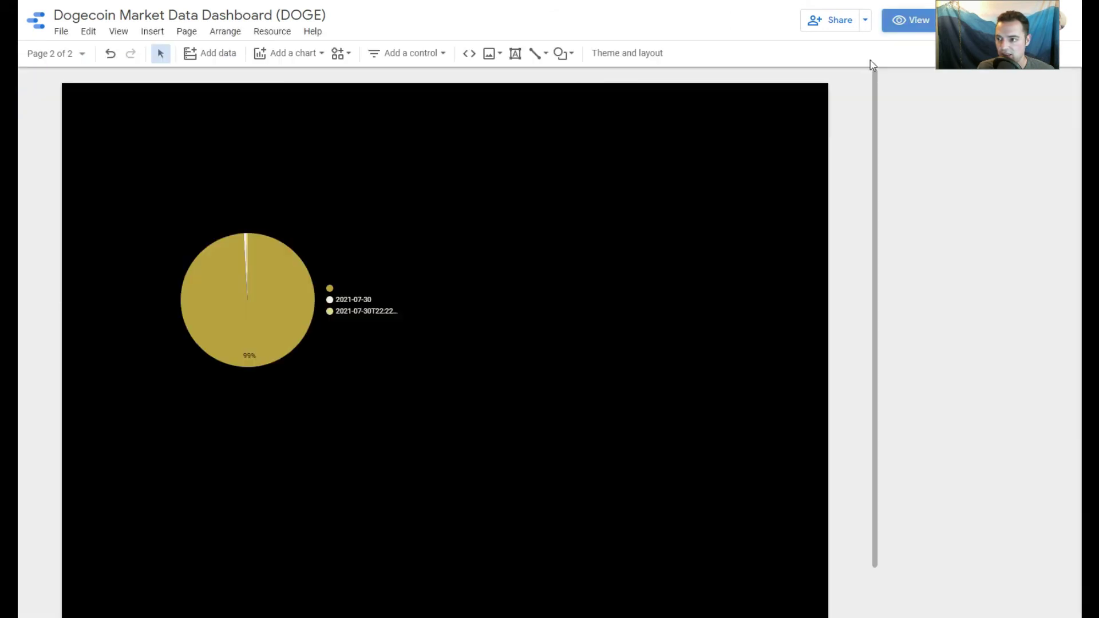
- Set the report's navigation type to Tab and preview switching between the Main Trends and Changes in Volume pages
left_click(1050, 119)
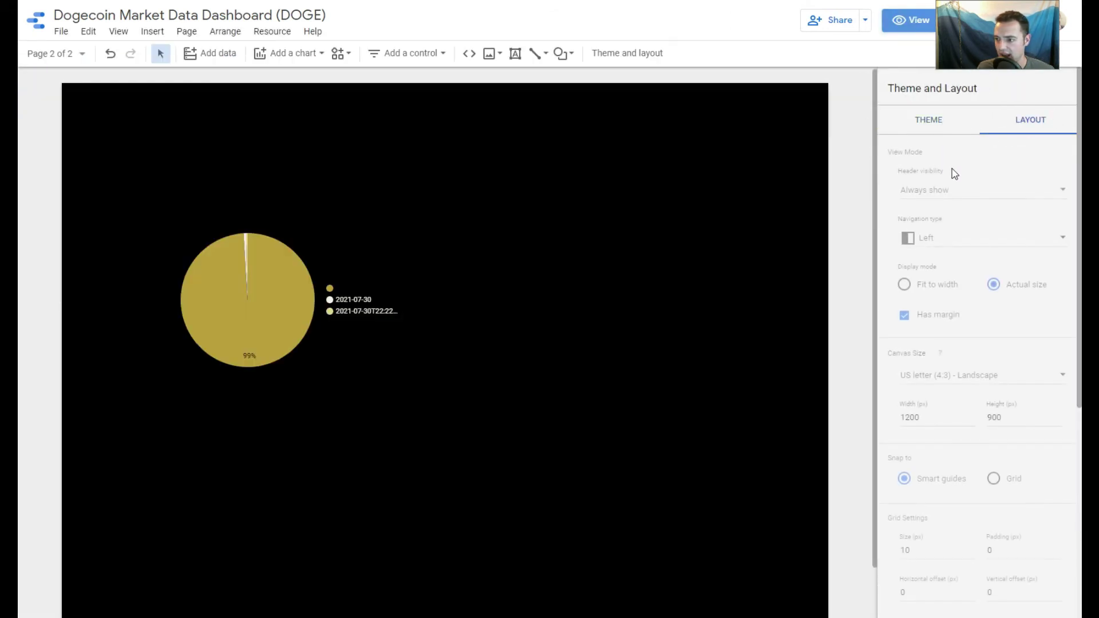
left_click(936, 240)
left_click(948, 276)
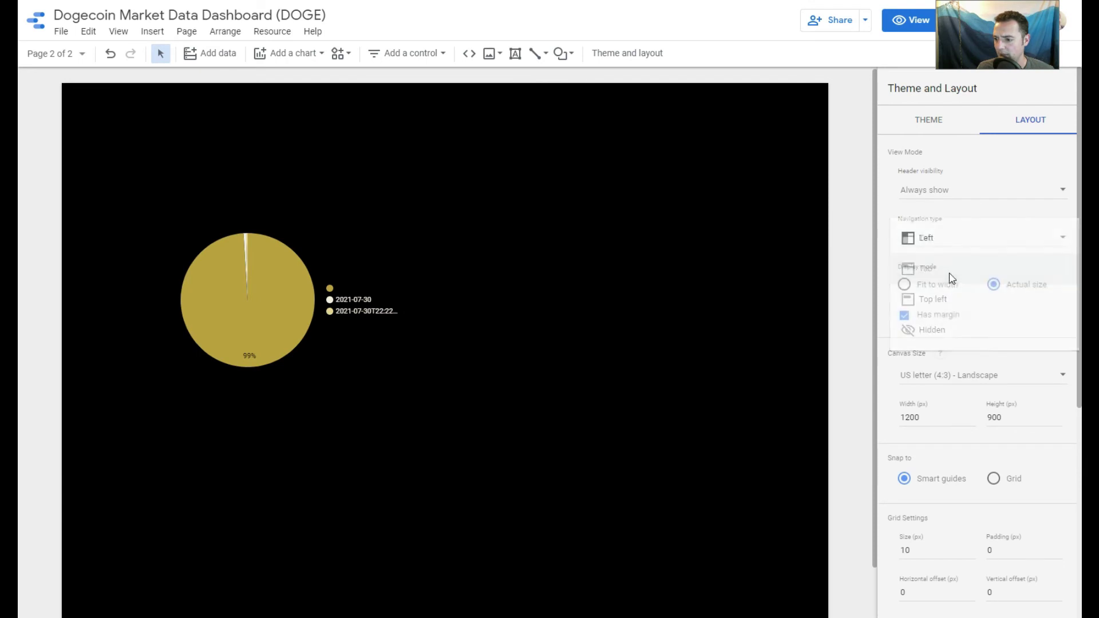
left_click(911, 20)
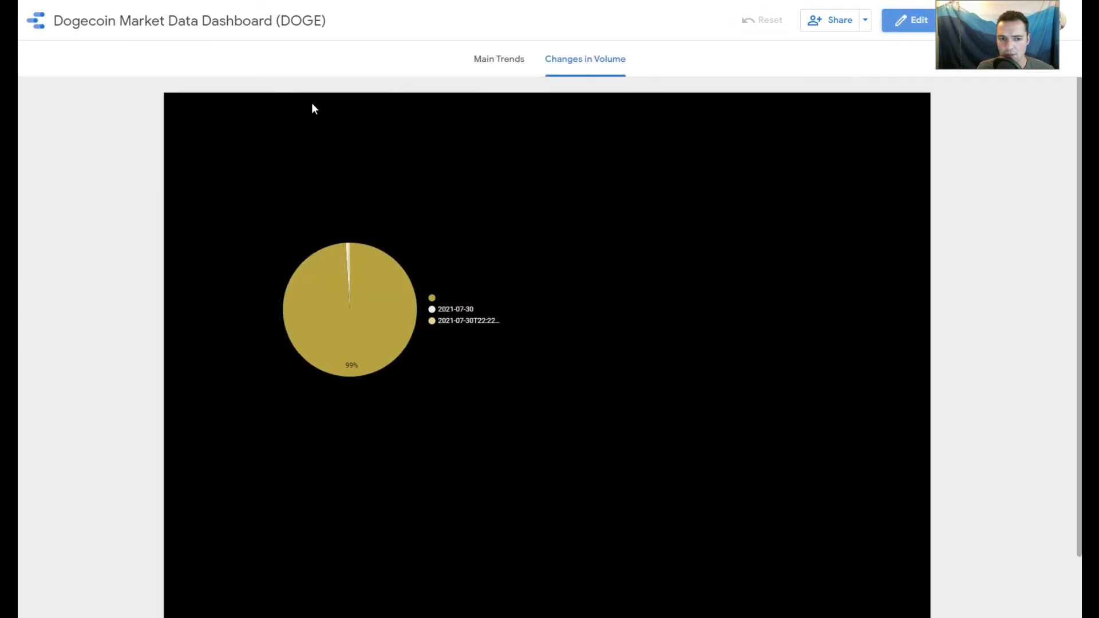
left_click(493, 63)
left_click(584, 65)
left_click(479, 64)
left_click(596, 65)
left_click(515, 61)
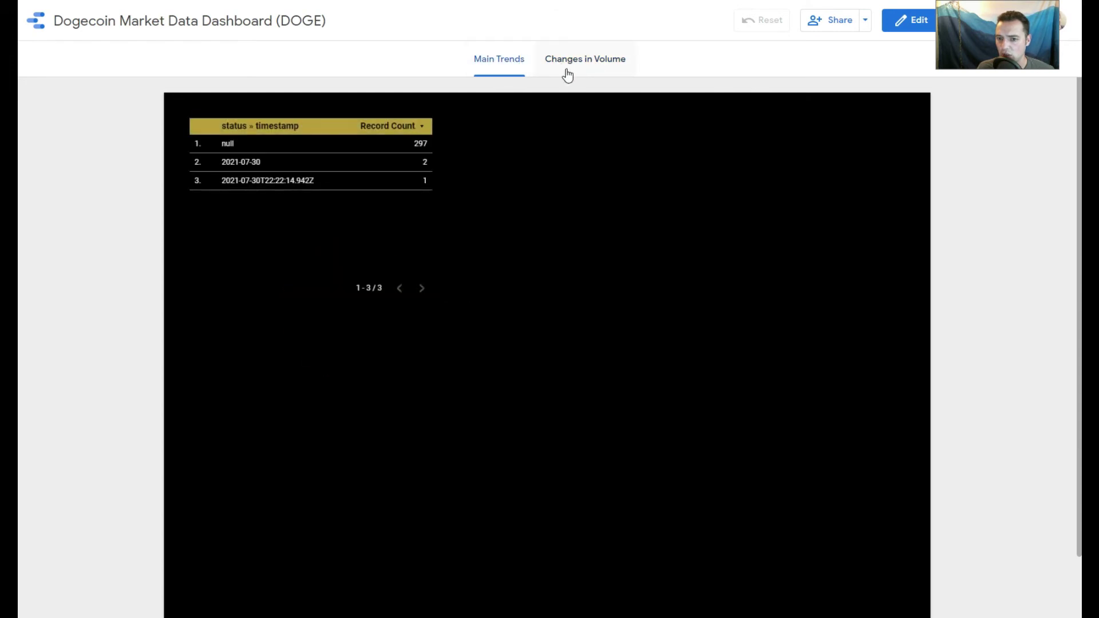
left_click(912, 23)
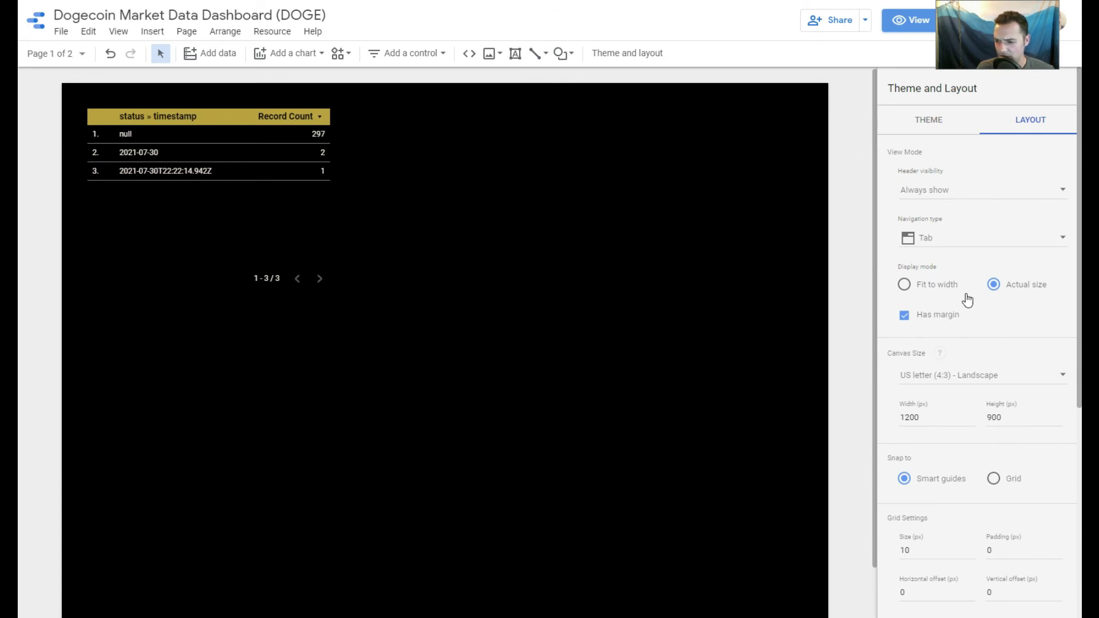
- Set the report's display mode to Fit to width and preview the result
left_click(925, 291)
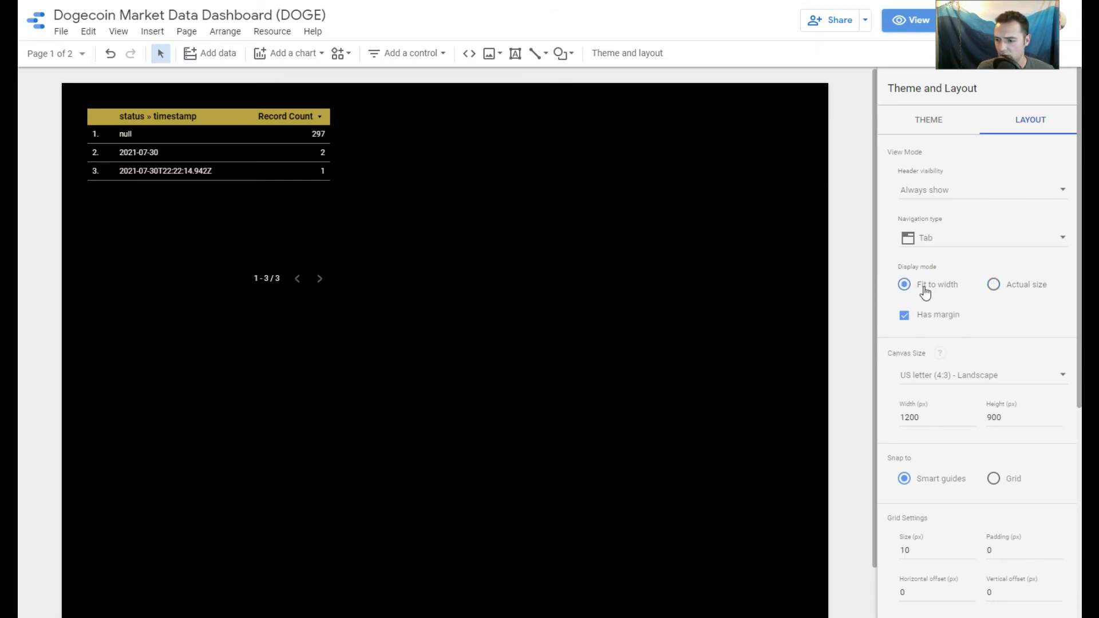
left_click(904, 29)
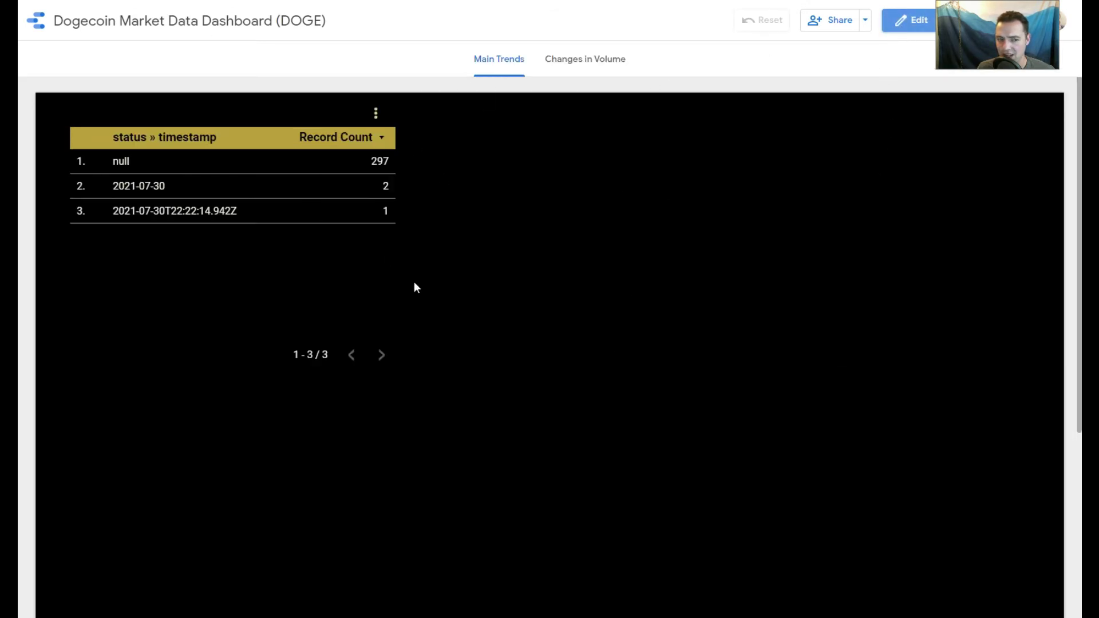
left_click(909, 29)
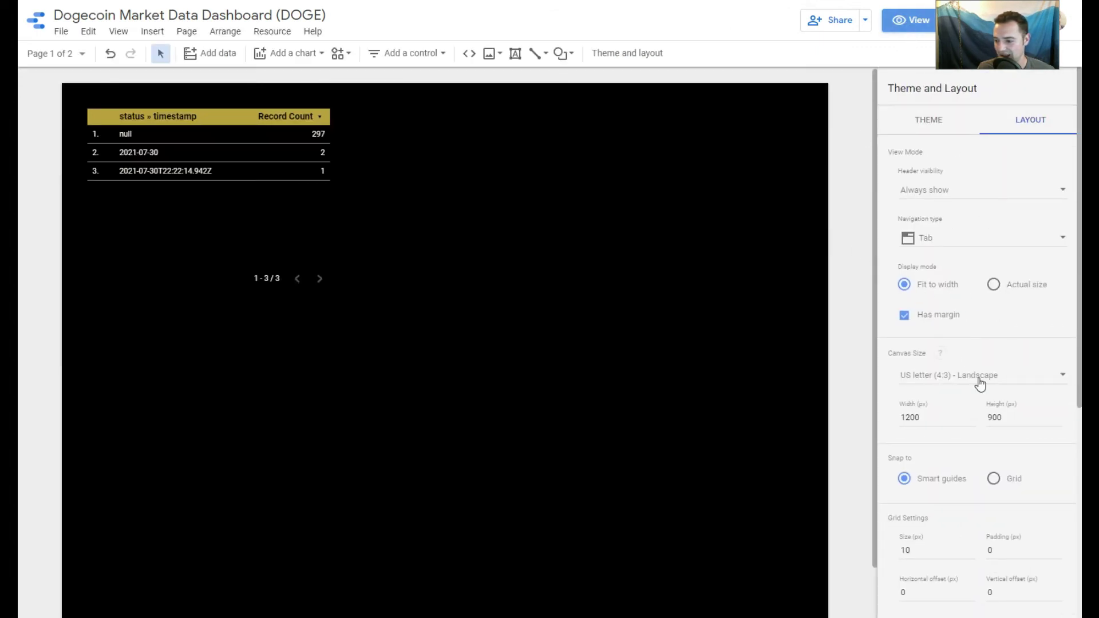
scroll(968, 398, "down", 3)
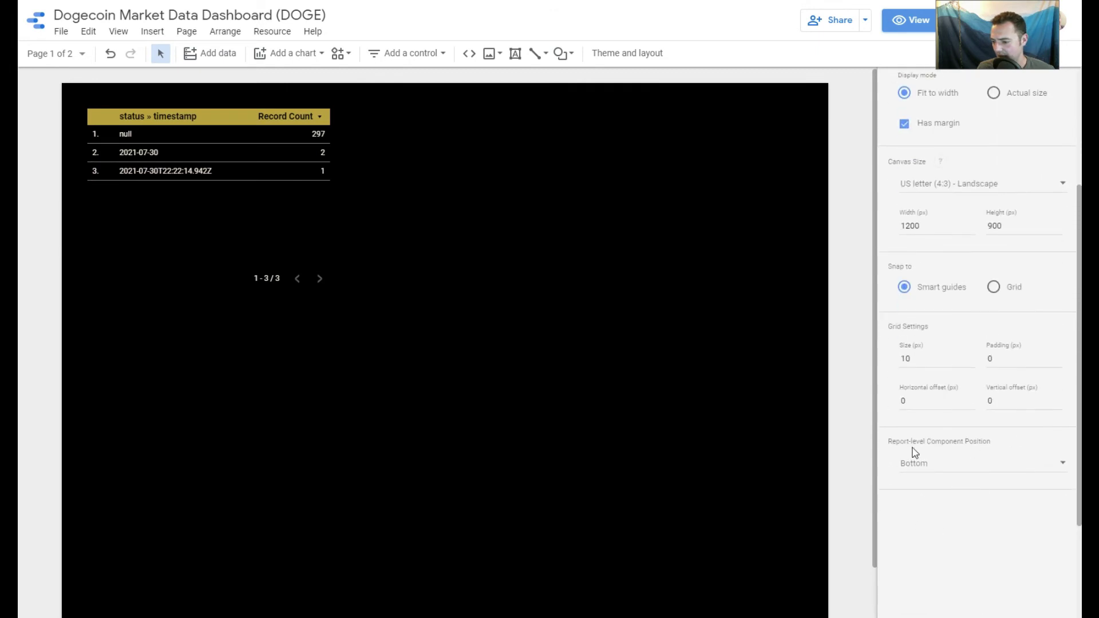
scroll(936, 198, "up", 3)
left_click(938, 110)
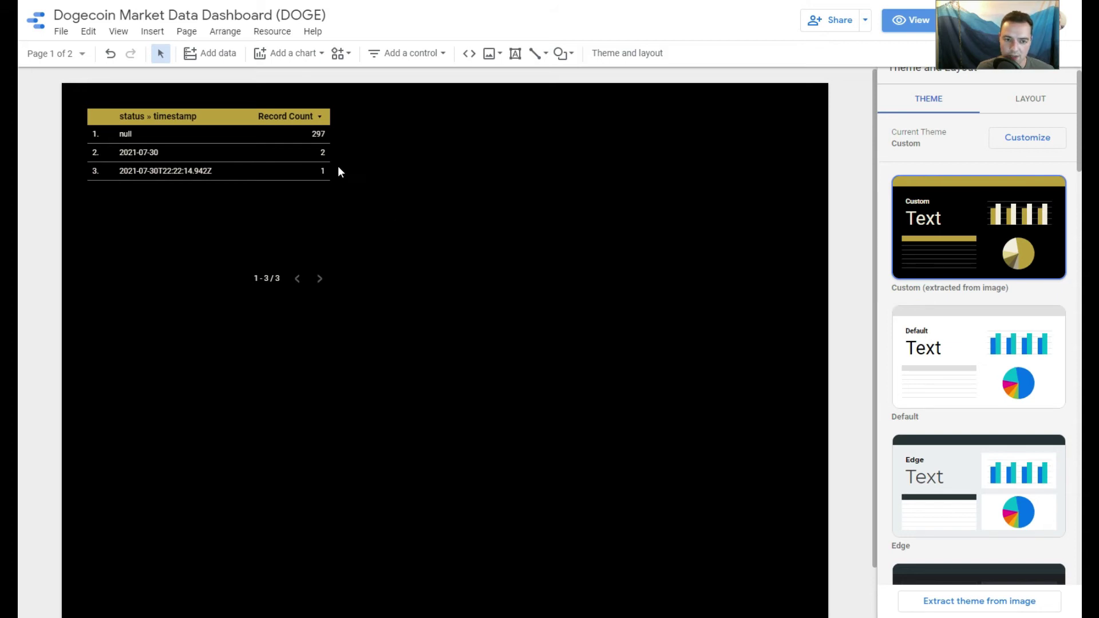
- Move the table down and place the Dogecoin_Logo.png image above it, shrunk to fit the page's upper-left corner
left_click_drag(304, 143, 304, 279)
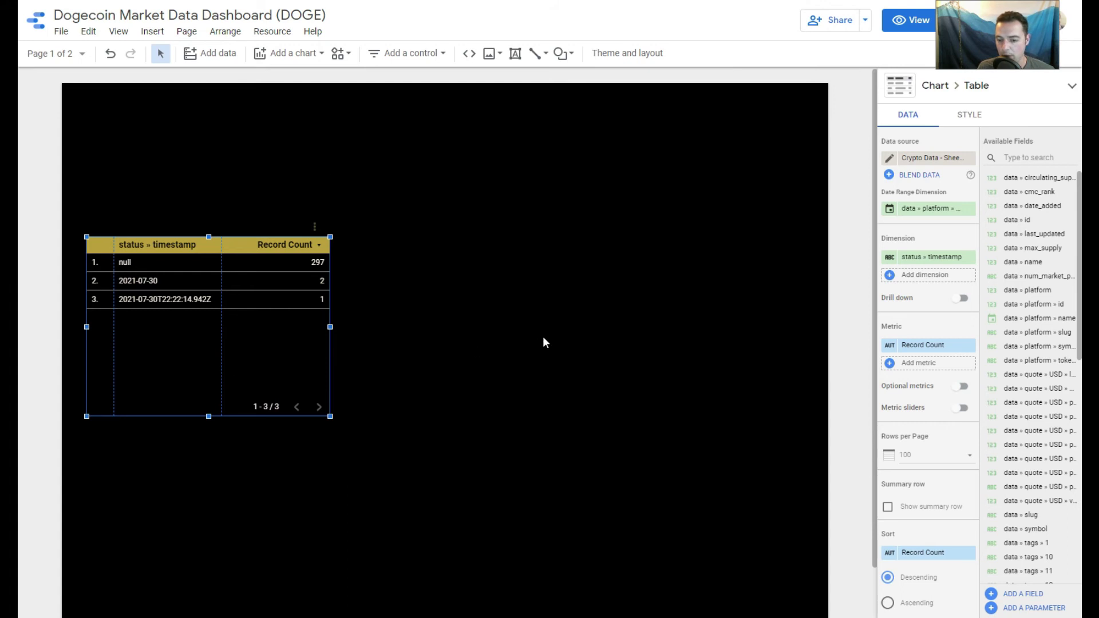
left_click(399, 283)
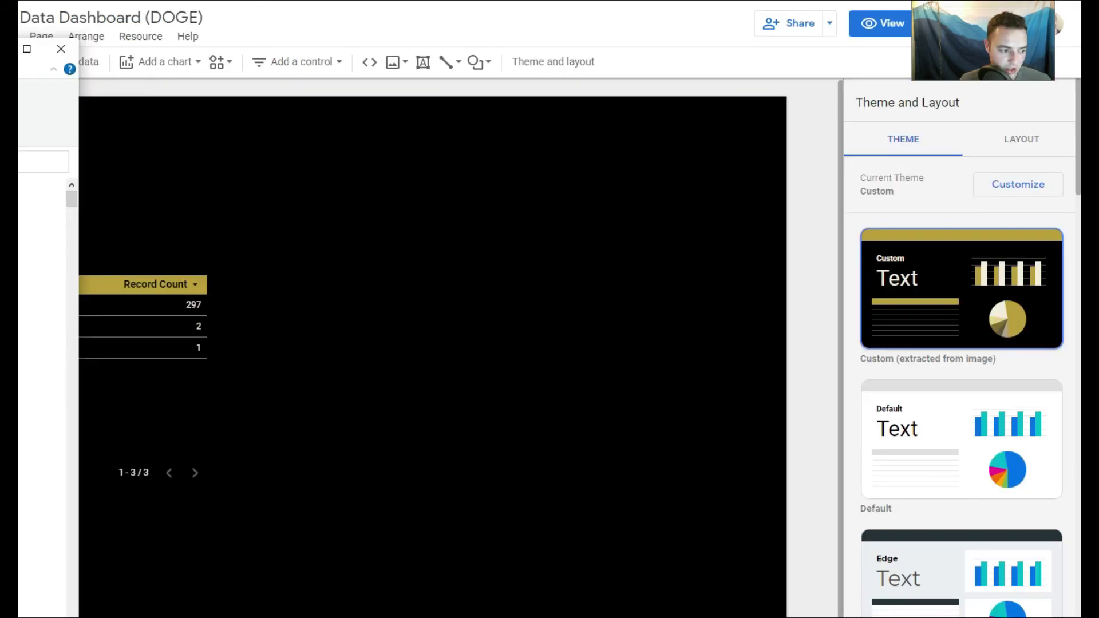
left_click_drag(20, 311, 226, 192)
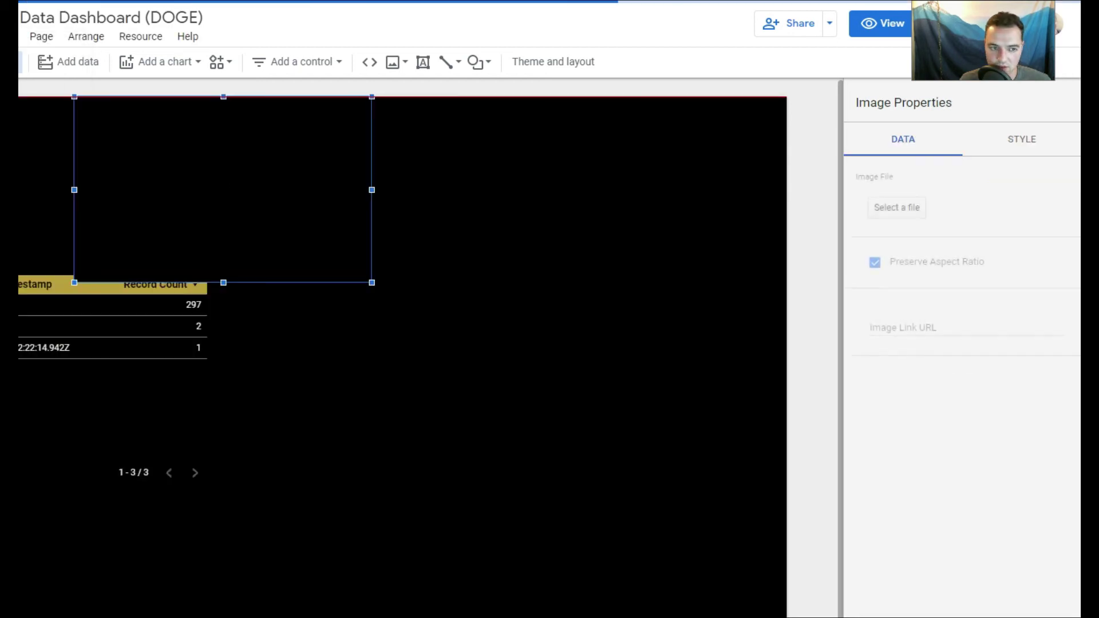
left_click_drag(225, 243, 93, 200)
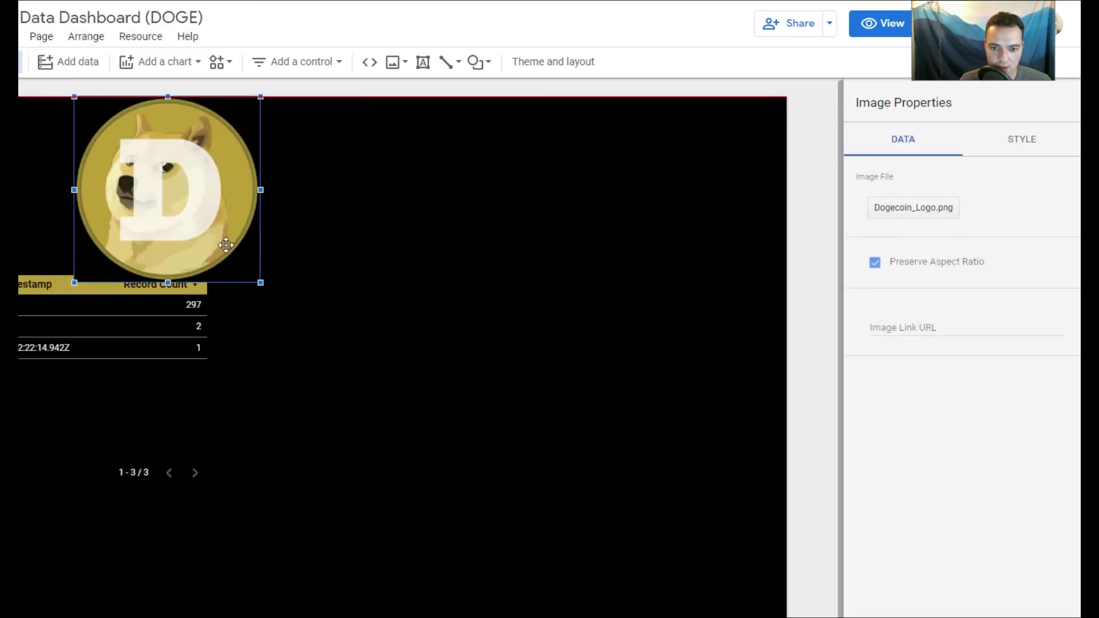
left_click_drag(243, 215, 306, 233)
left_click_drag(261, 198, 184, 197)
left_click_drag(238, 247, 240, 265)
left_click_drag(196, 170, 160, 189)
left_click(300, 155)
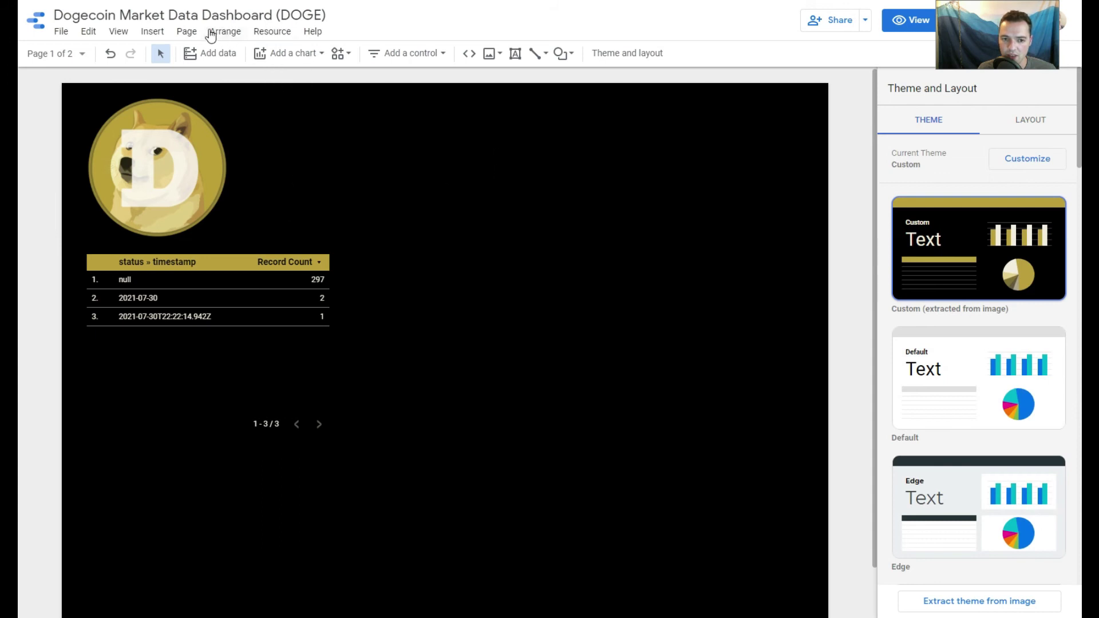
- Insert a text box beside the logo containing the title "Dogecoin (DOGE)"
left_click(152, 31)
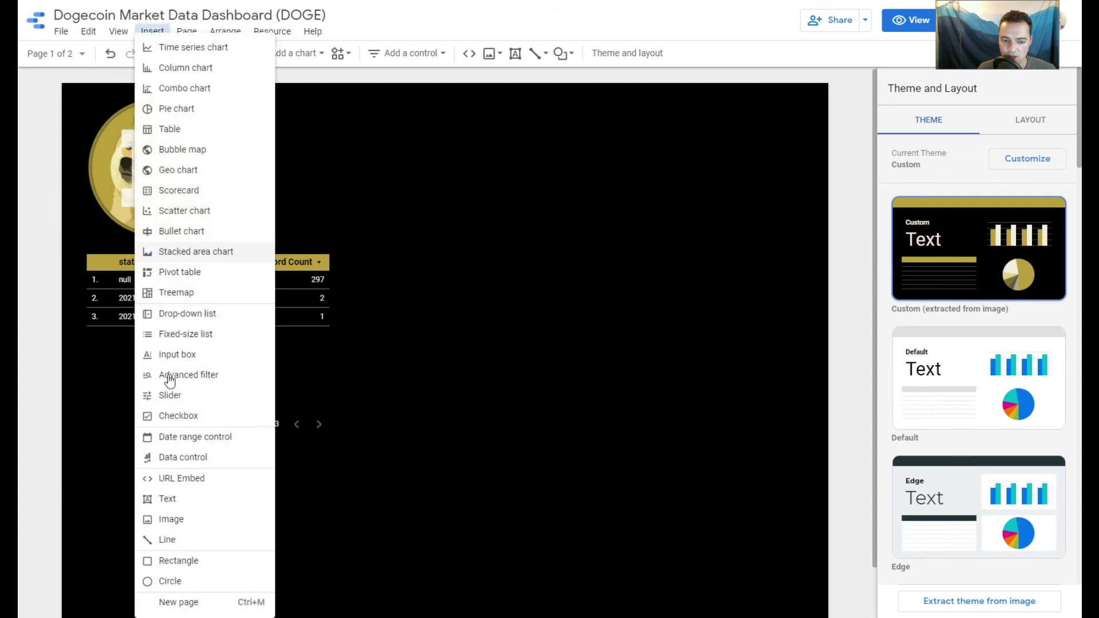
left_click(196, 498)
left_click_drag(273, 109, 529, 192)
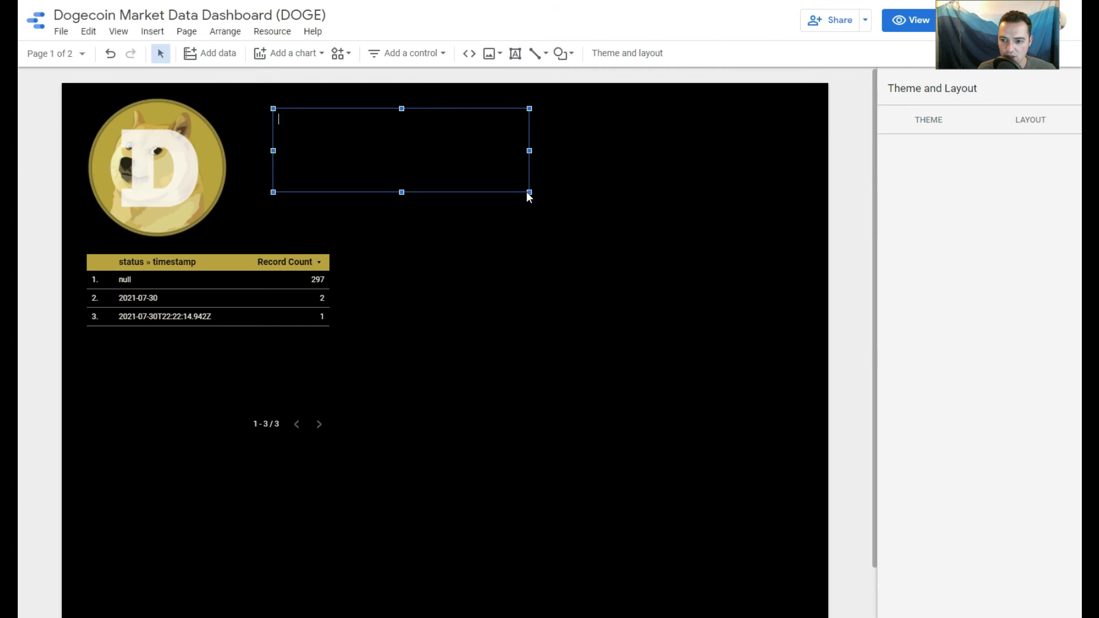
type("Doge")
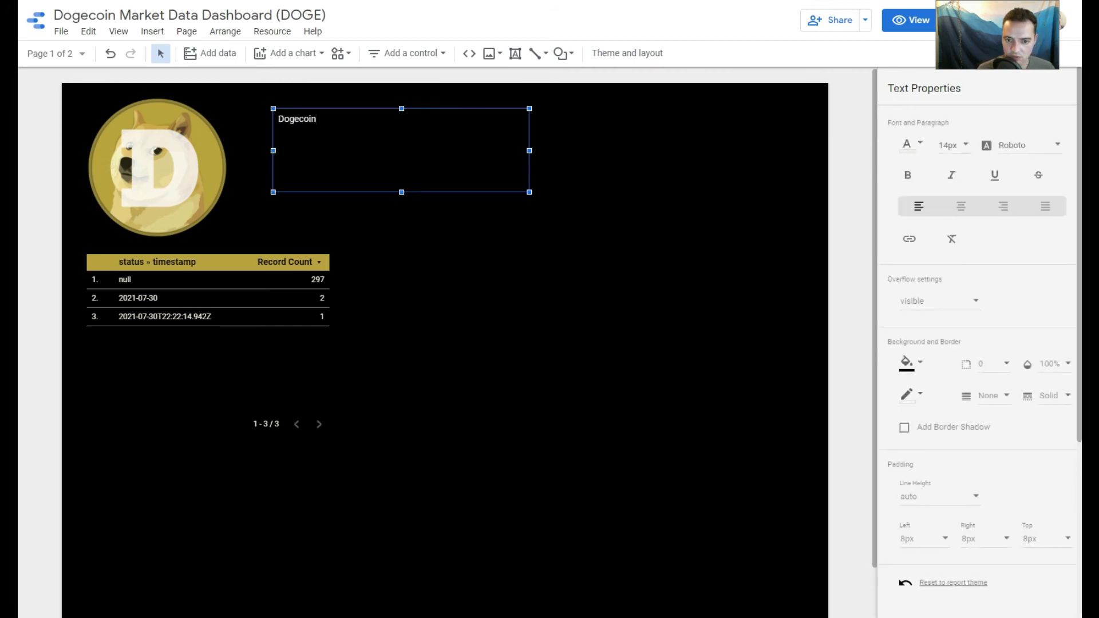
type("coin ")
type("(C")
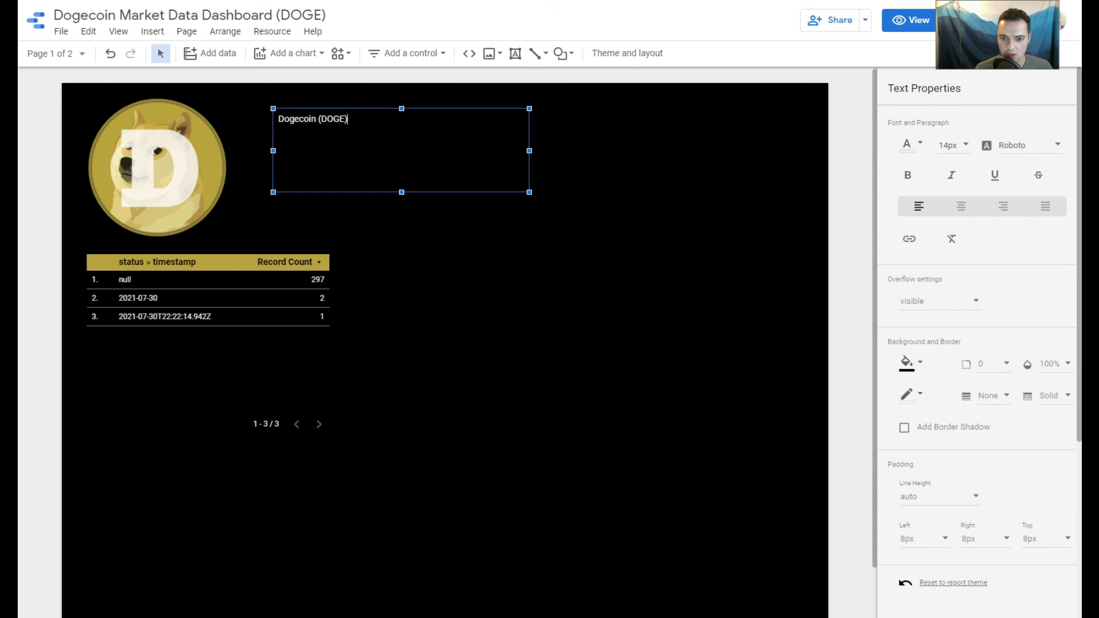
- Center the title text, set its font size to 24px and color it white
key("ctrl+a")
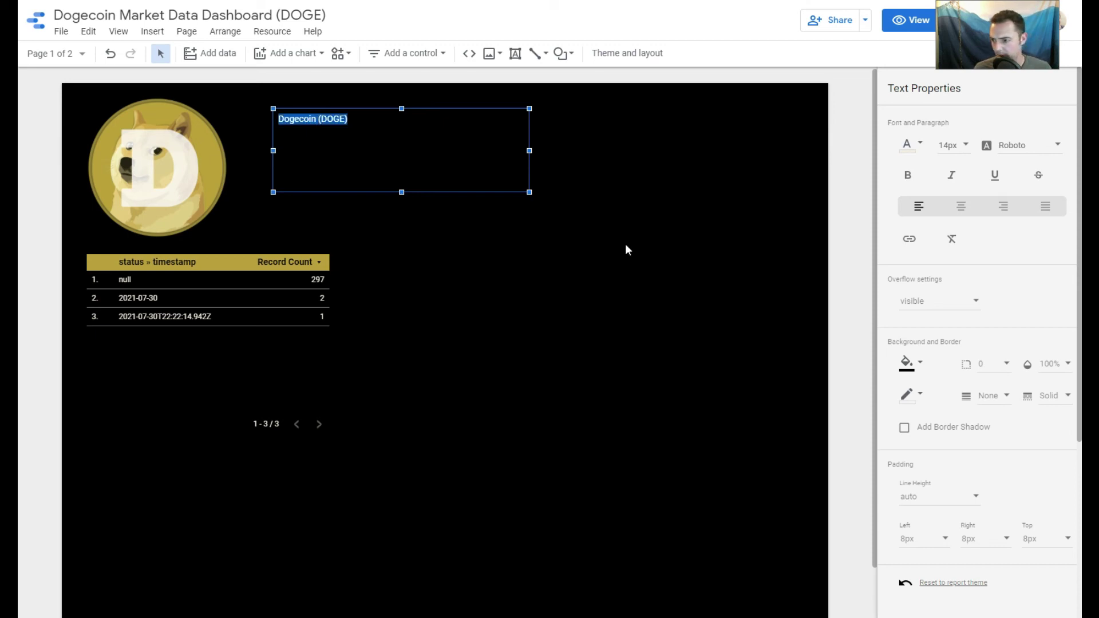
left_click(961, 207)
left_click(957, 146)
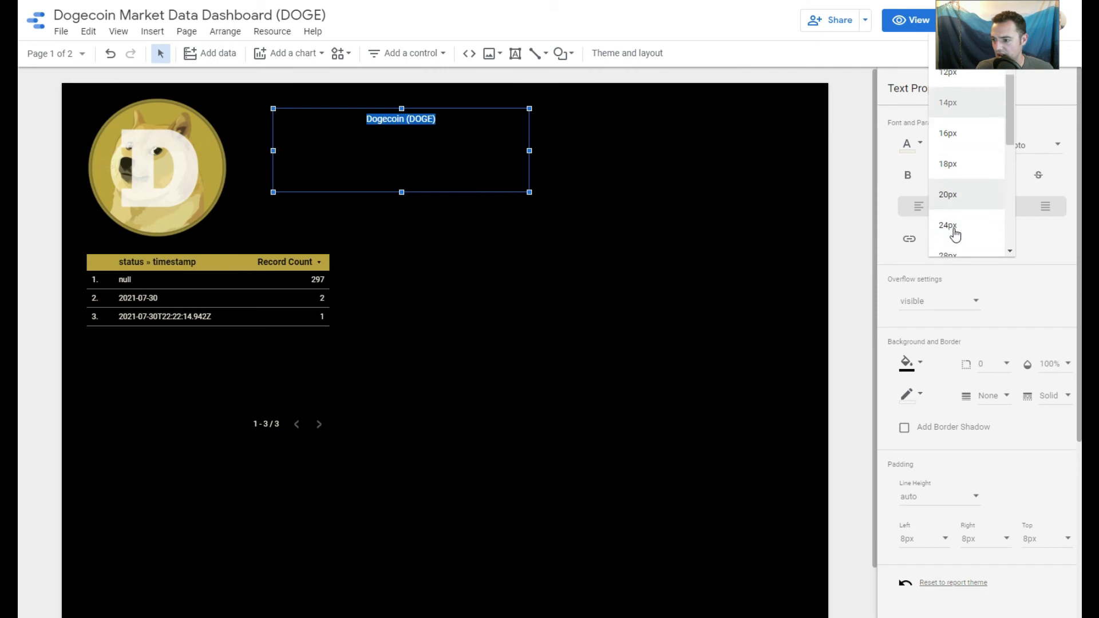
left_click(955, 234)
left_click(909, 146)
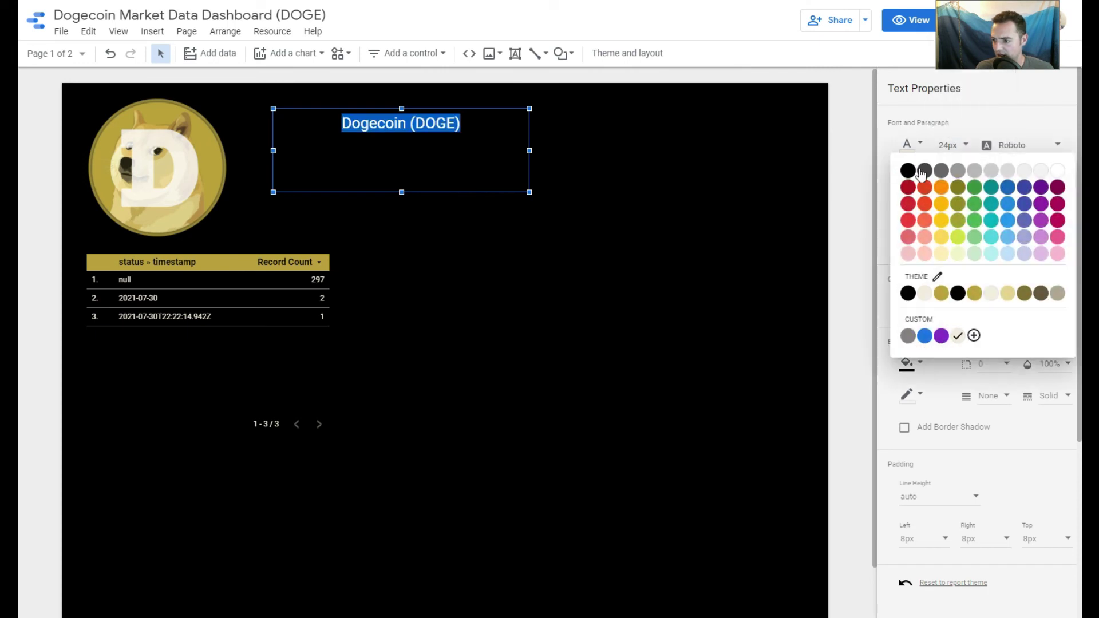
left_click(1053, 176)
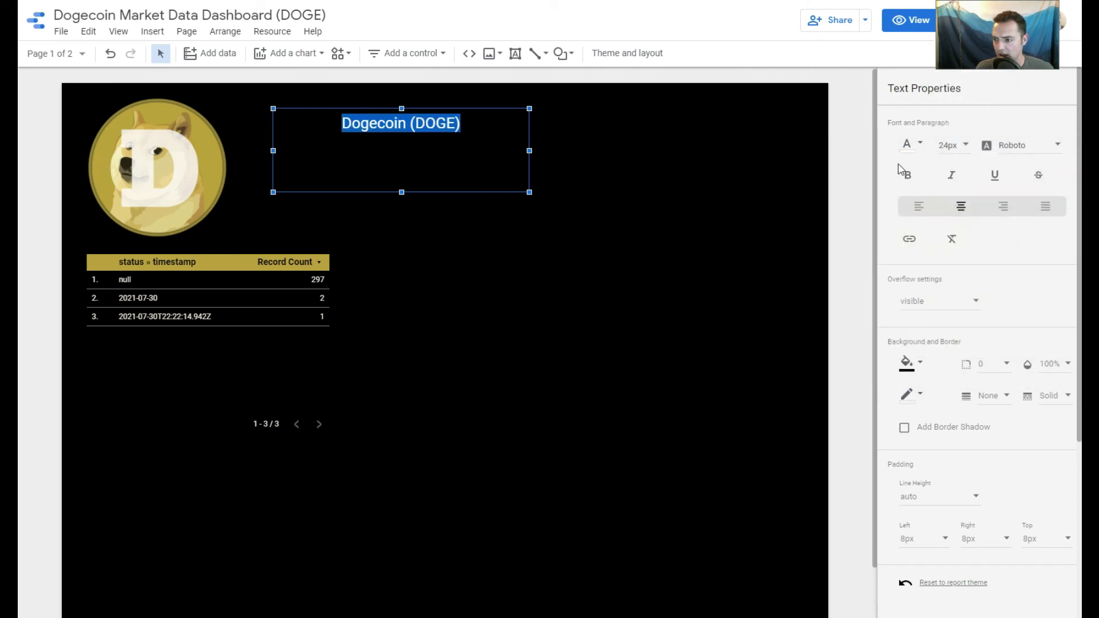
- Set the title's font size to 32px and its font to Trebuchet
left_click(963, 146)
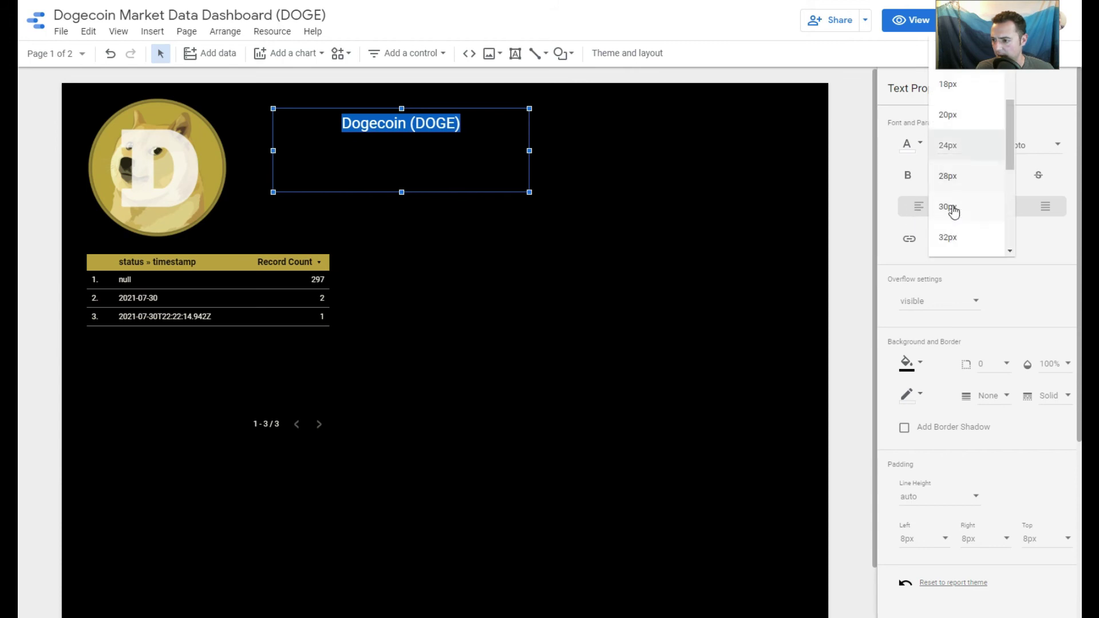
left_click(952, 235)
left_click(1037, 157)
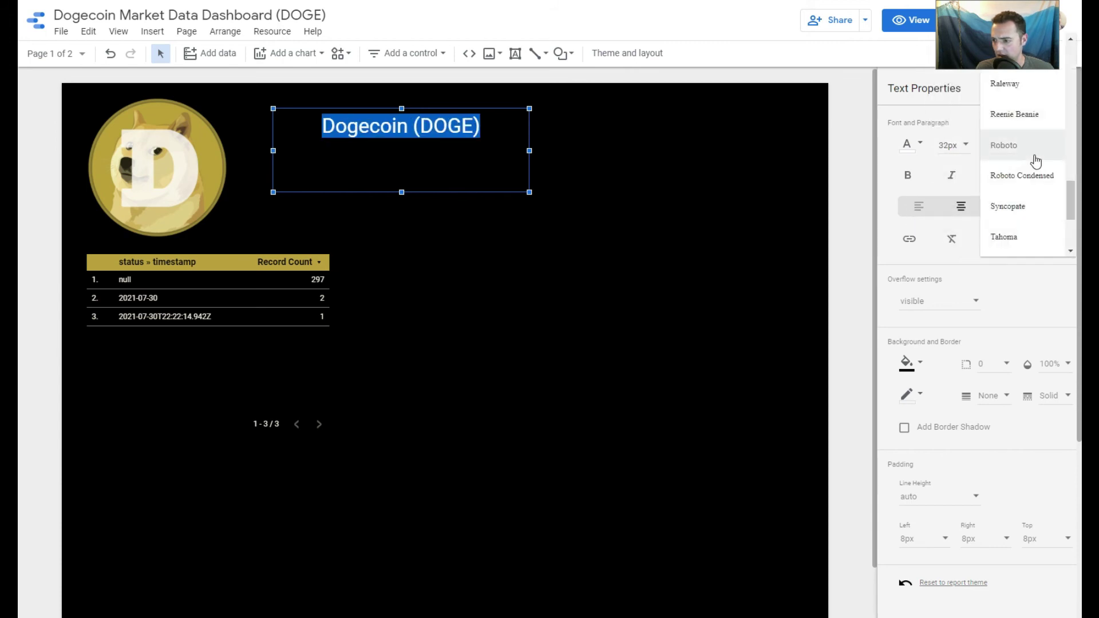
left_click(1018, 218)
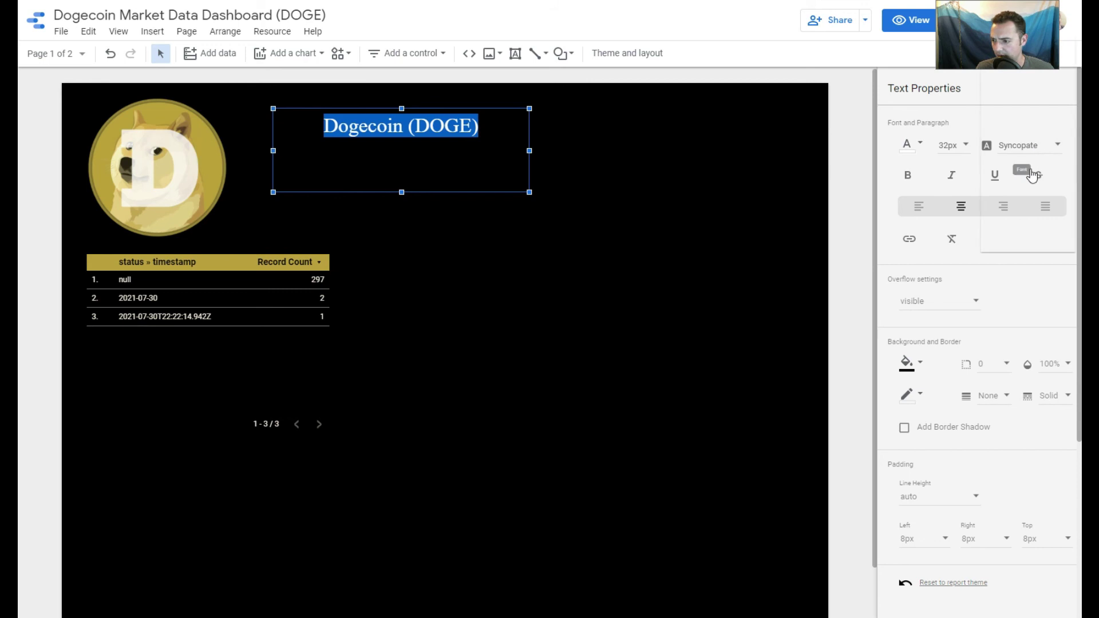
left_click(1028, 146)
left_click(1025, 235)
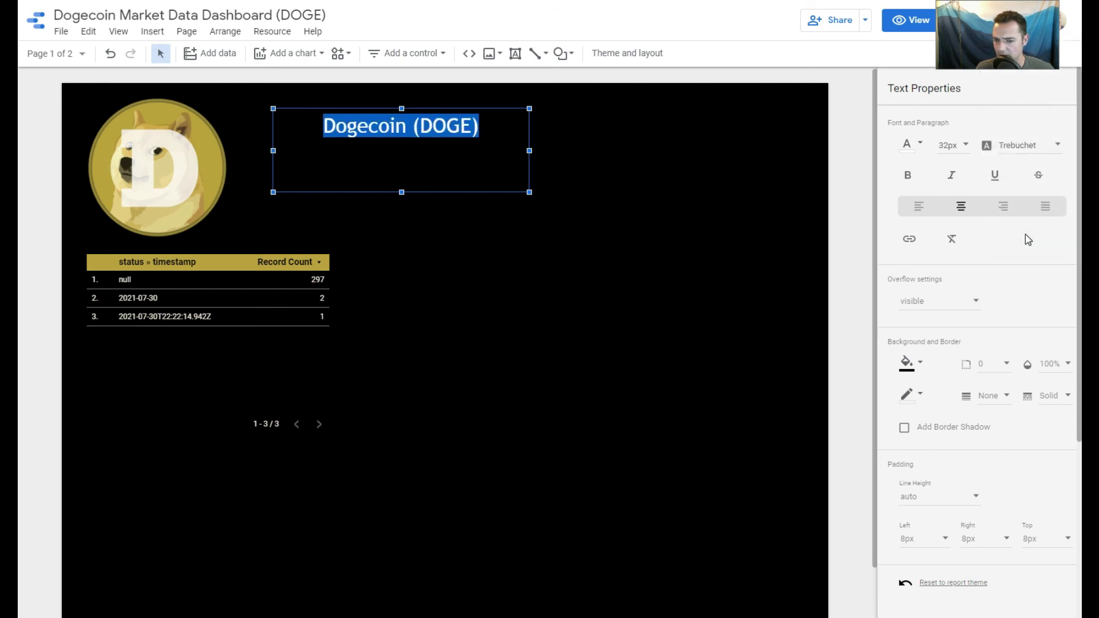
left_click(561, 157)
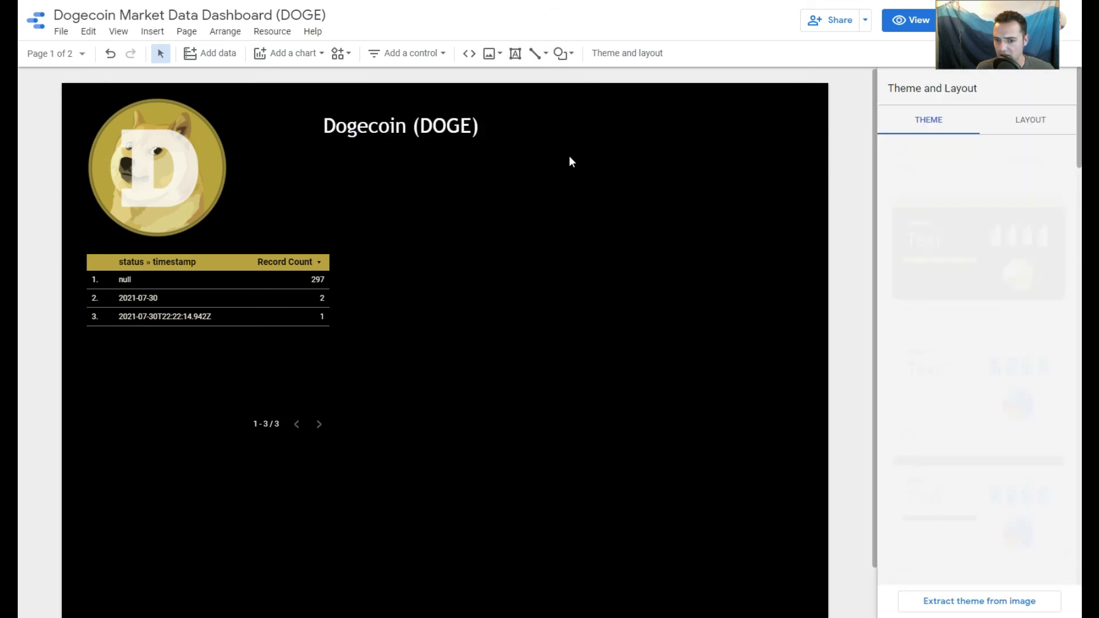
- Enlarge the "Dogecoin (DOGE)" title's font size to 48px
left_click(527, 160)
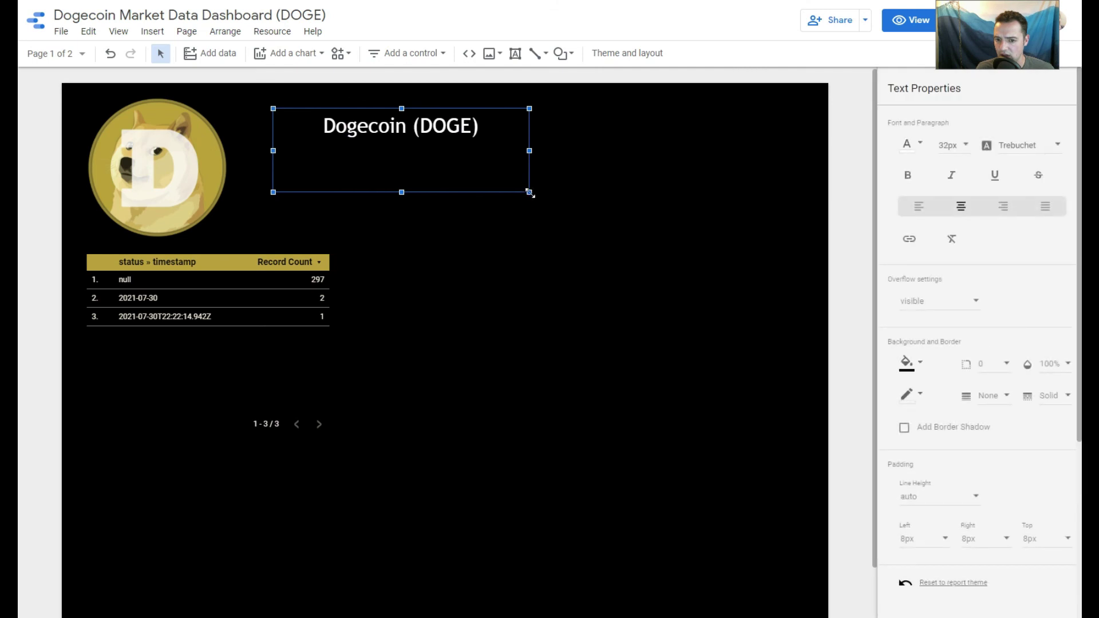
left_click(952, 144)
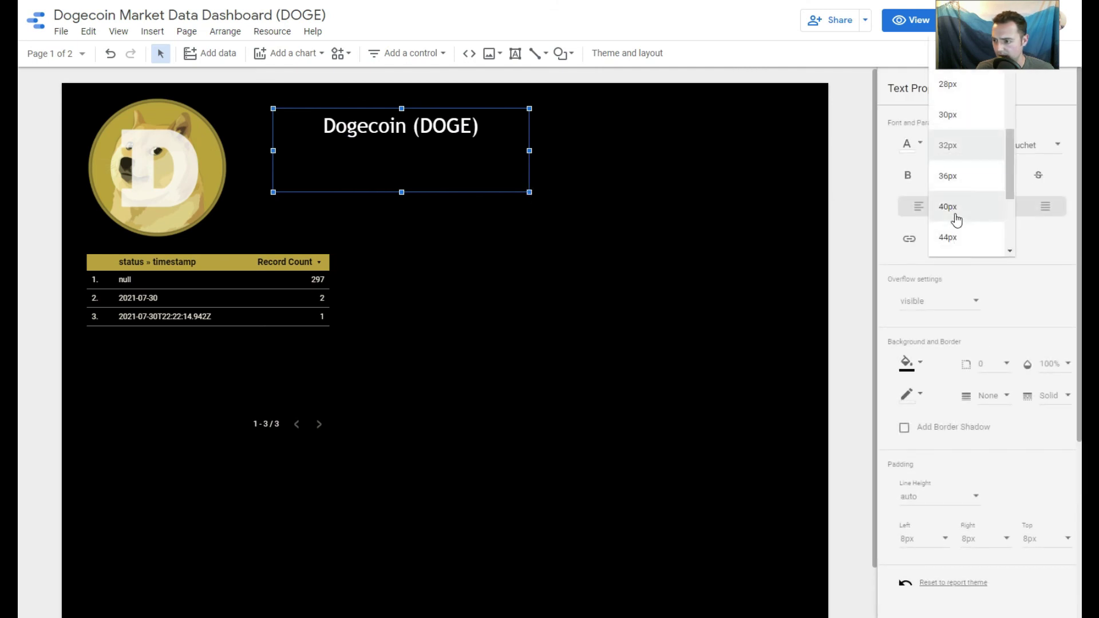
left_click(954, 218)
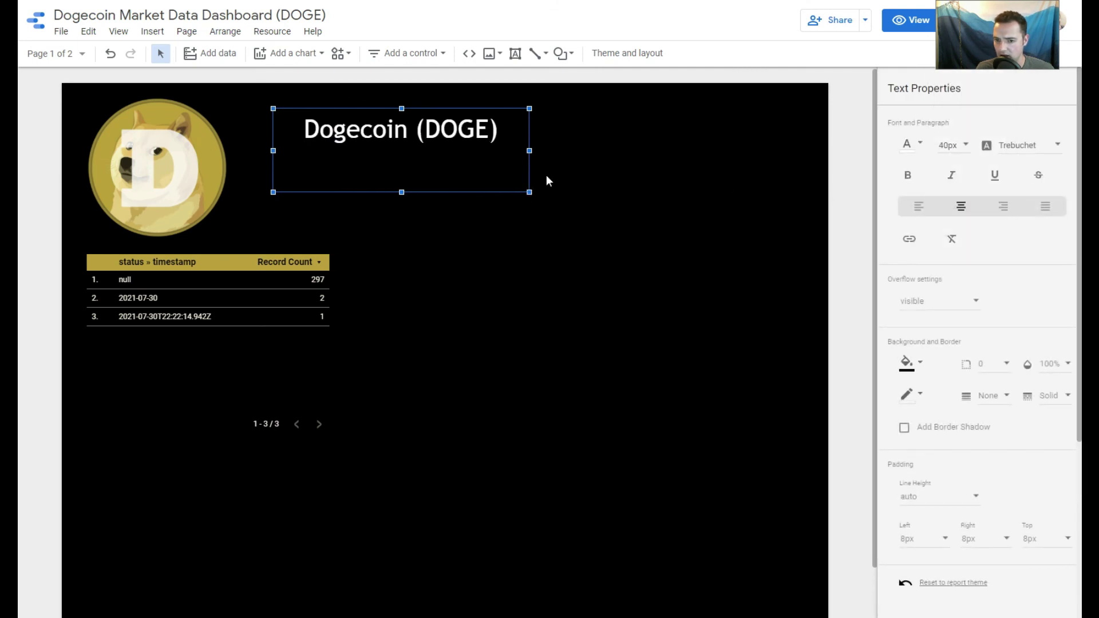
left_click(953, 146)
left_click(951, 206)
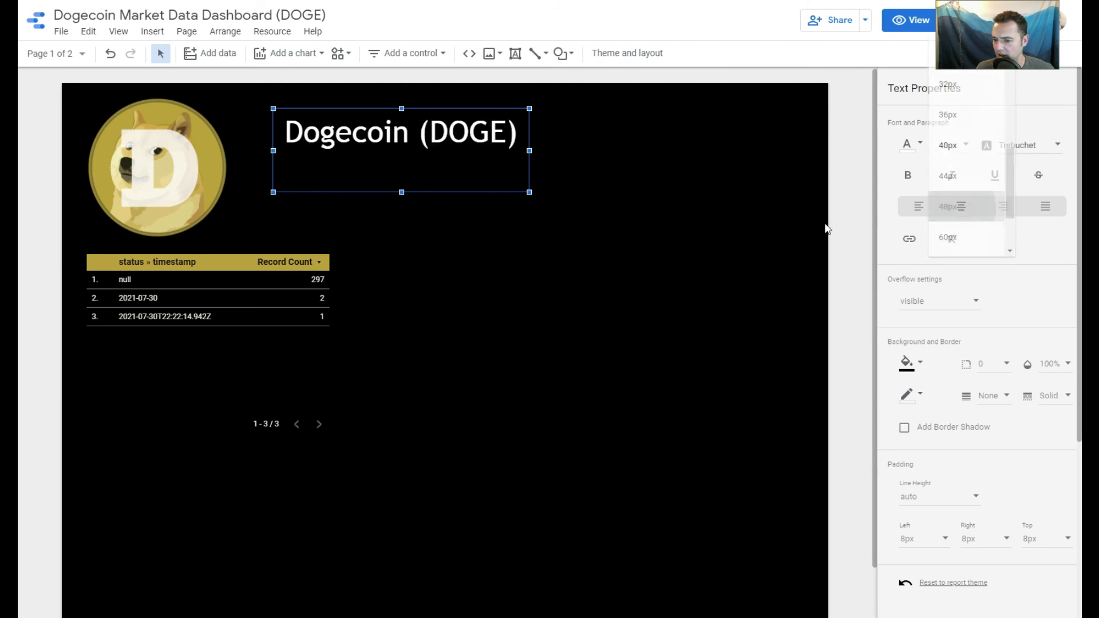
- Widen the title's text box and move it slightly down and closer to the logo
left_click_drag(530, 194, 558, 184)
left_click(542, 189)
left_click(499, 134)
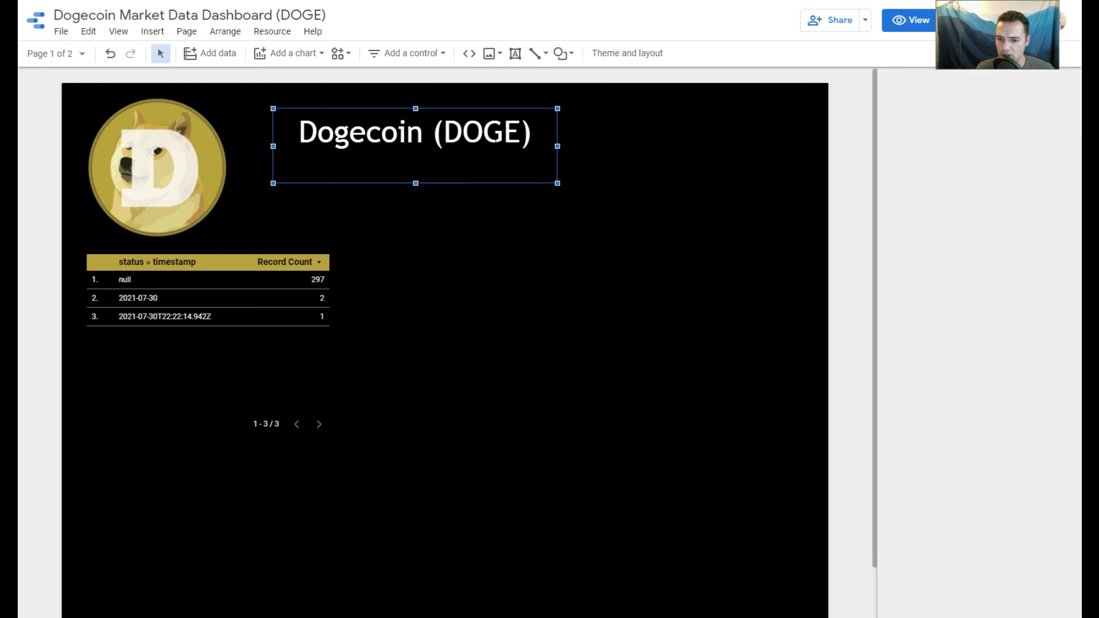
left_click_drag(487, 112, 480, 119)
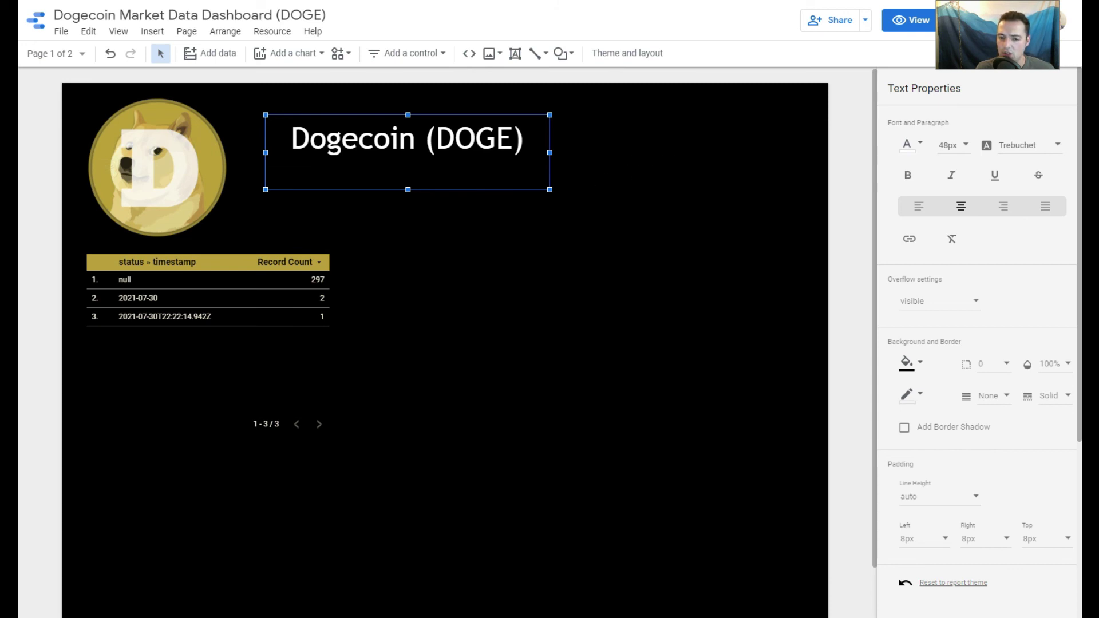
- Add a line of hyperlinks below the title: "Trade DOGE on Crypto.com", "DOGE Subreddit" and "Dogecoin website (official)"
type("Trade DOGE on Crypto.com DOGE Subreddit Dogecoin website (official)")
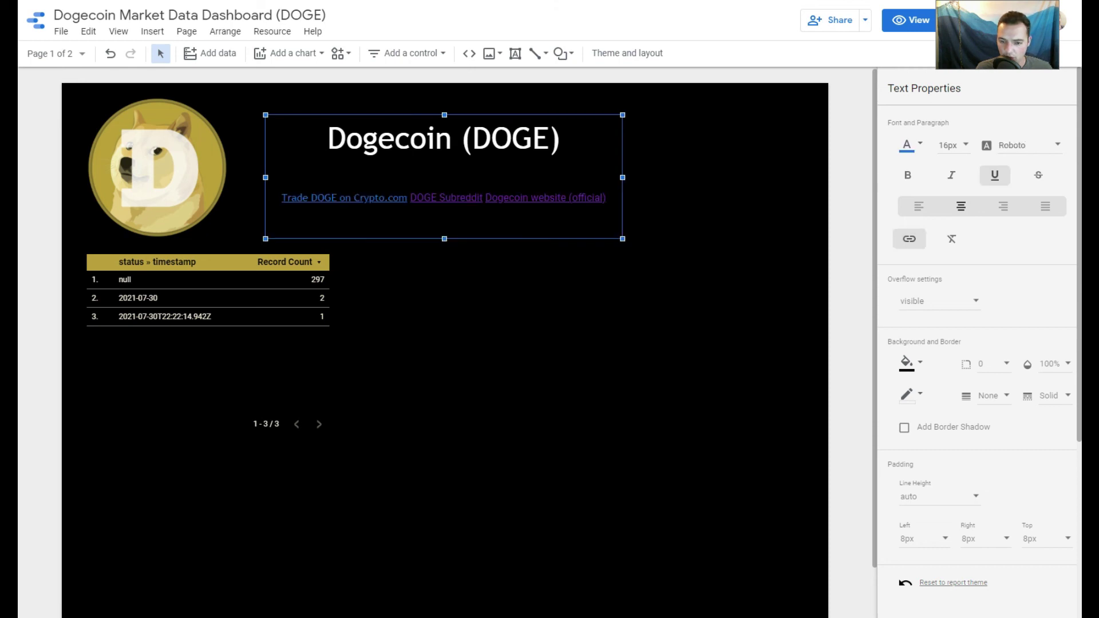
left_click(392, 200)
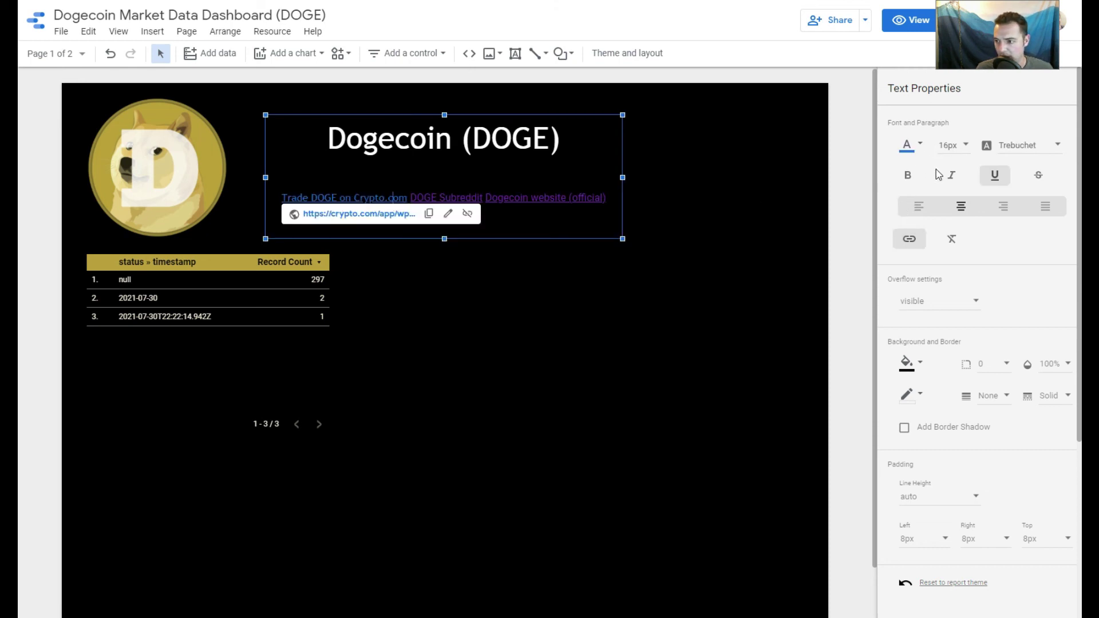
left_click(907, 240)
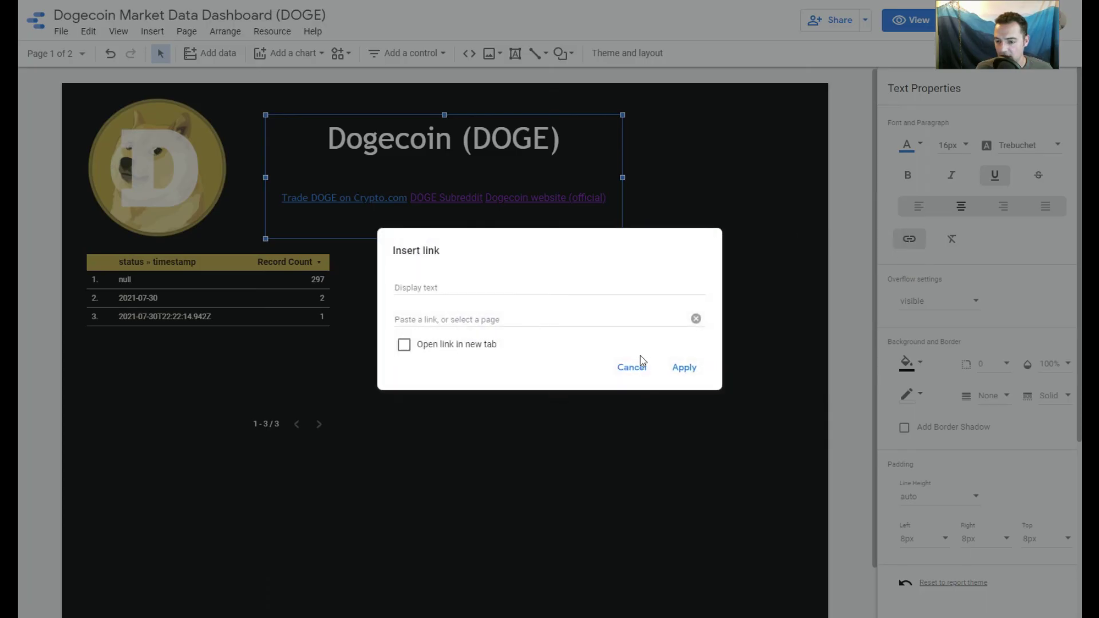
left_click(645, 361)
key("shift+Left")
key("shift+Left")
key("shift+Left")
key("shift+Left")
key("shift+Left")
key("shift+Left")
key("shift+Left")
key("shift+Left")
key("shift+Left")
key("shift+Left")
key("shift+Left")
key("shift+Left")
key("shift+Left")
key("shift+Left")
key("shift+Left")
key("shift+Left")
key("shift+Left")
key("shift+Left")
key("shift+Left")
key("shift+Left")
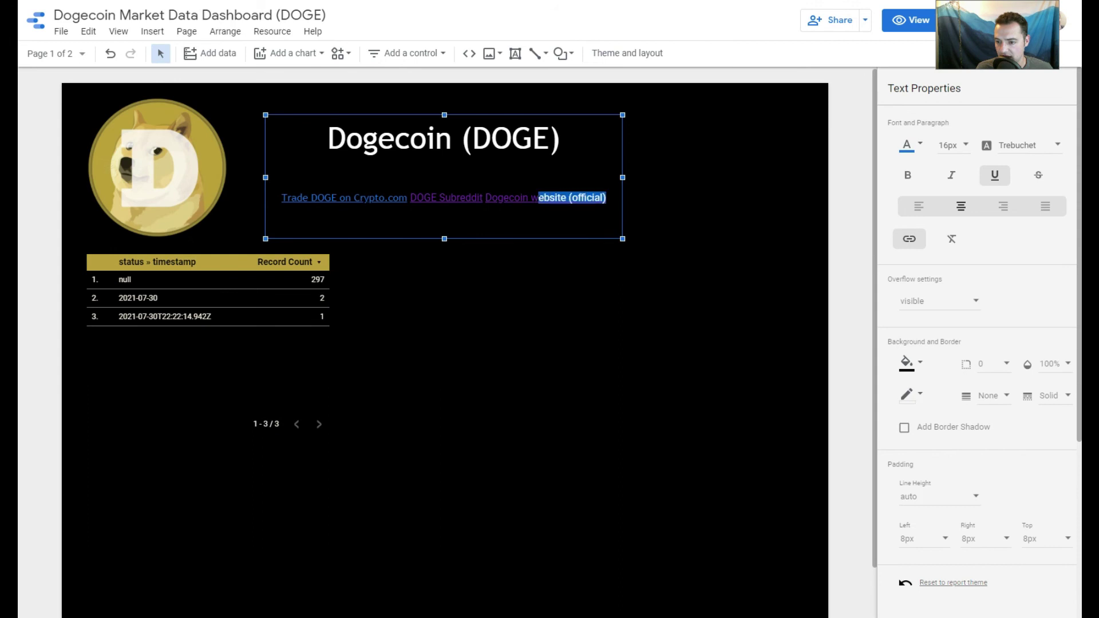
left_click(908, 241)
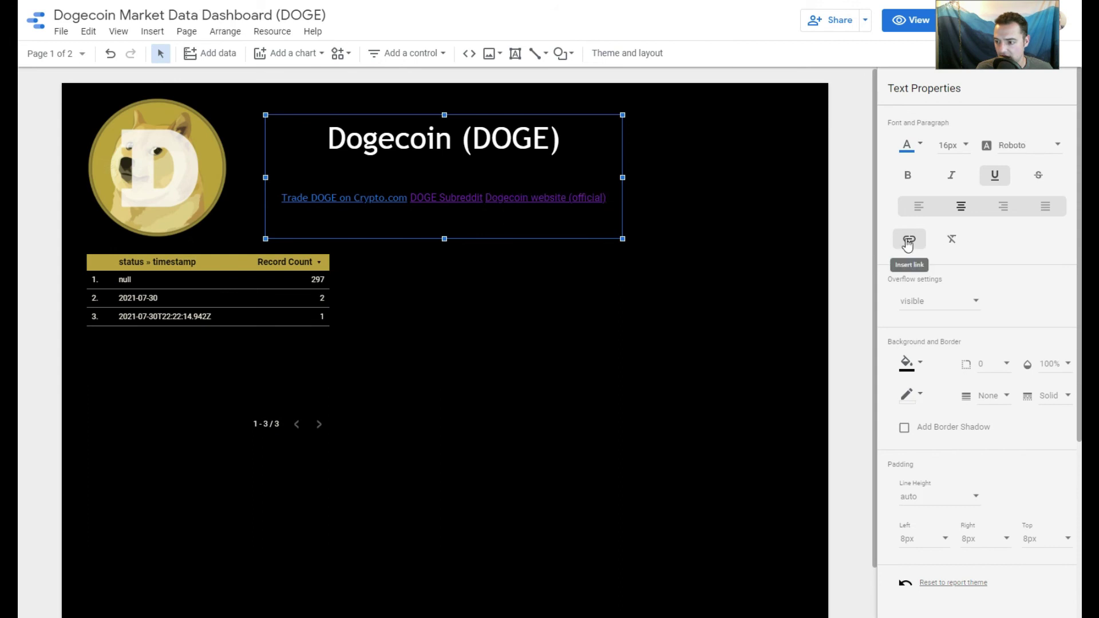
left_click(644, 369)
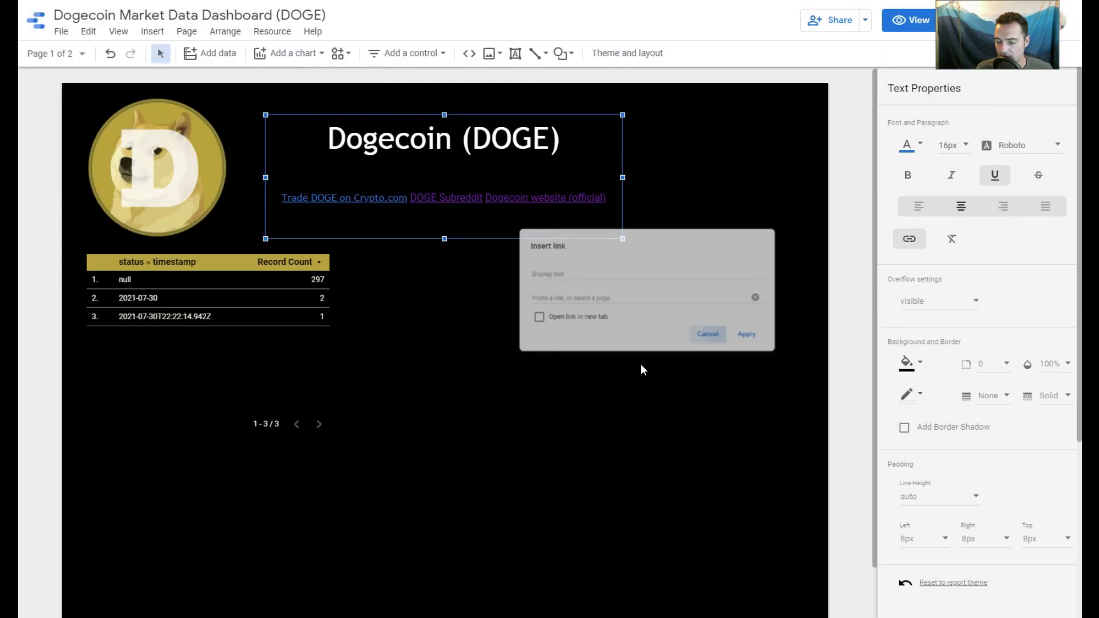
- Append the placeholder text "wer" to the link line, open the link settings for it, cancel them and delete the placeholder
type("wer")
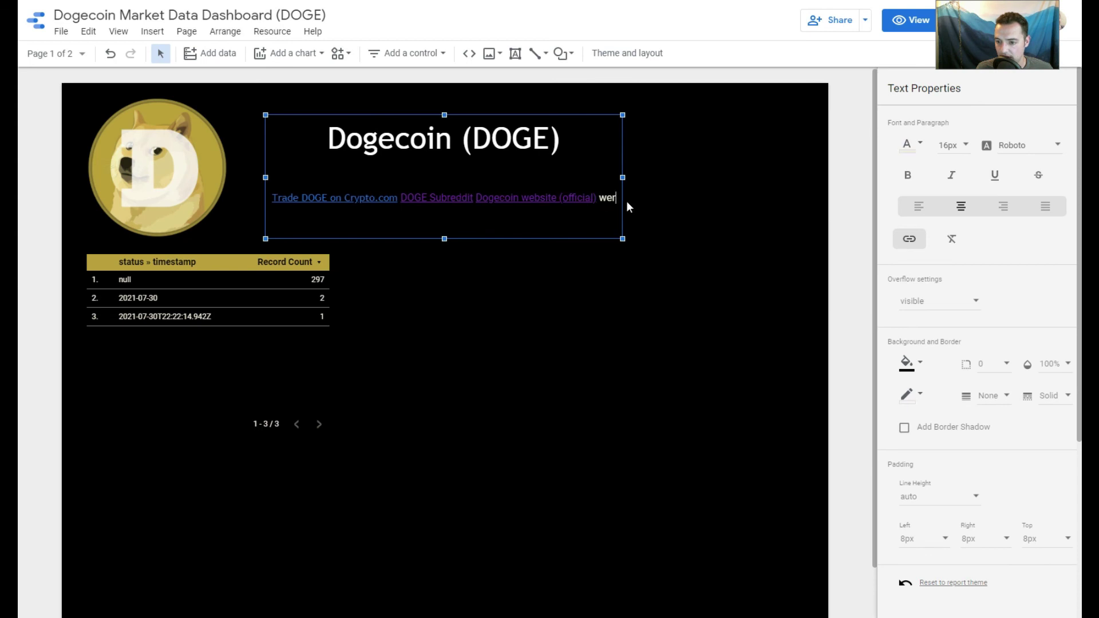
key("ctrl+shift+Left")
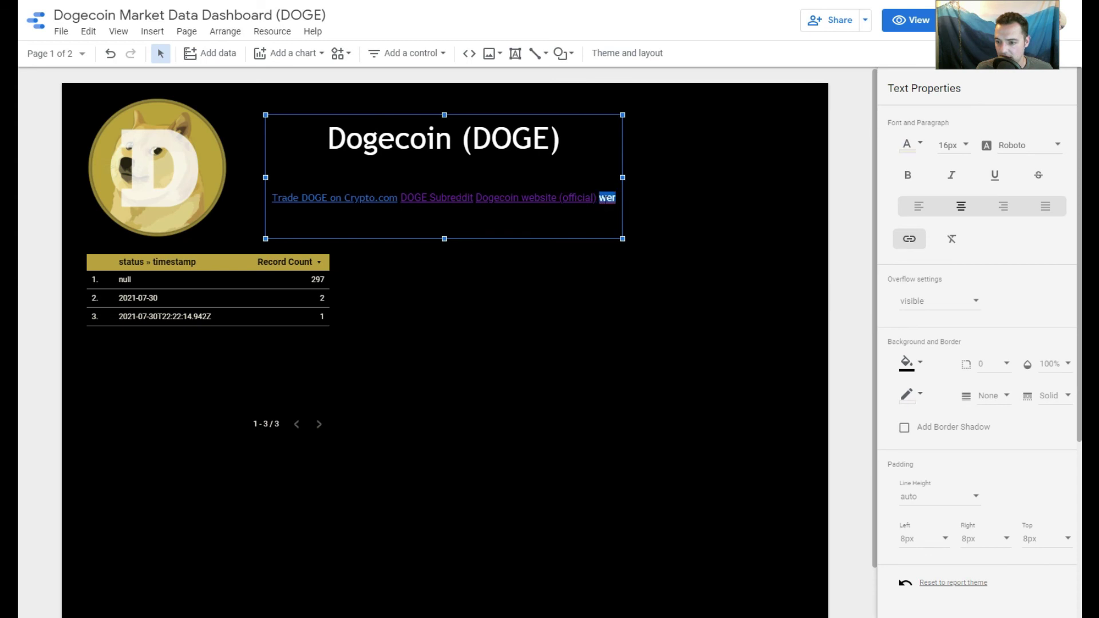
left_click(909, 241)
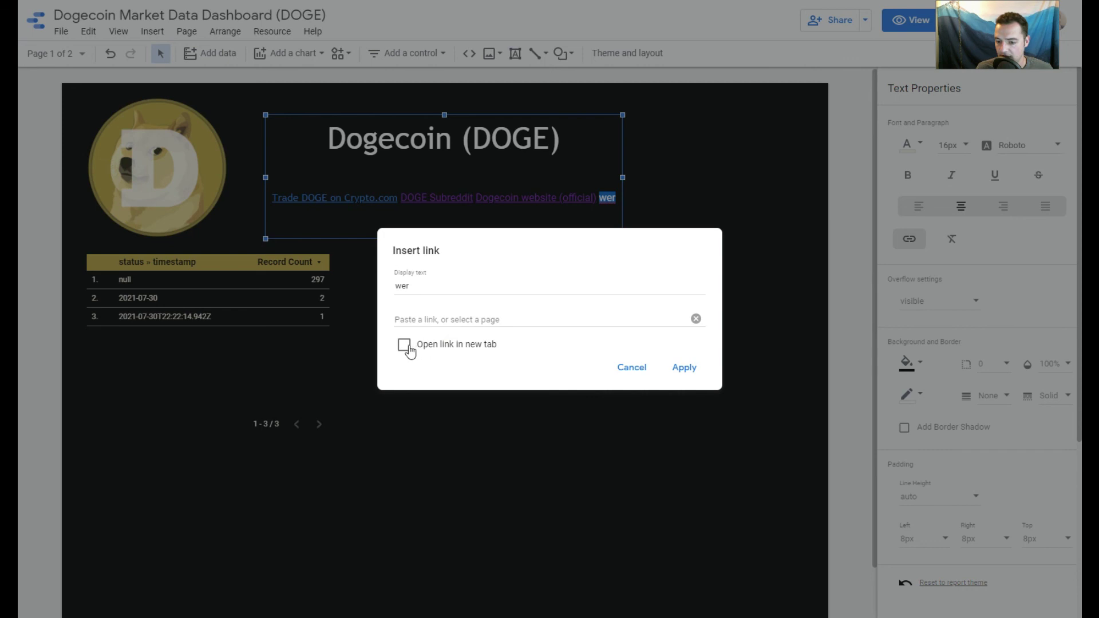
left_click(632, 368)
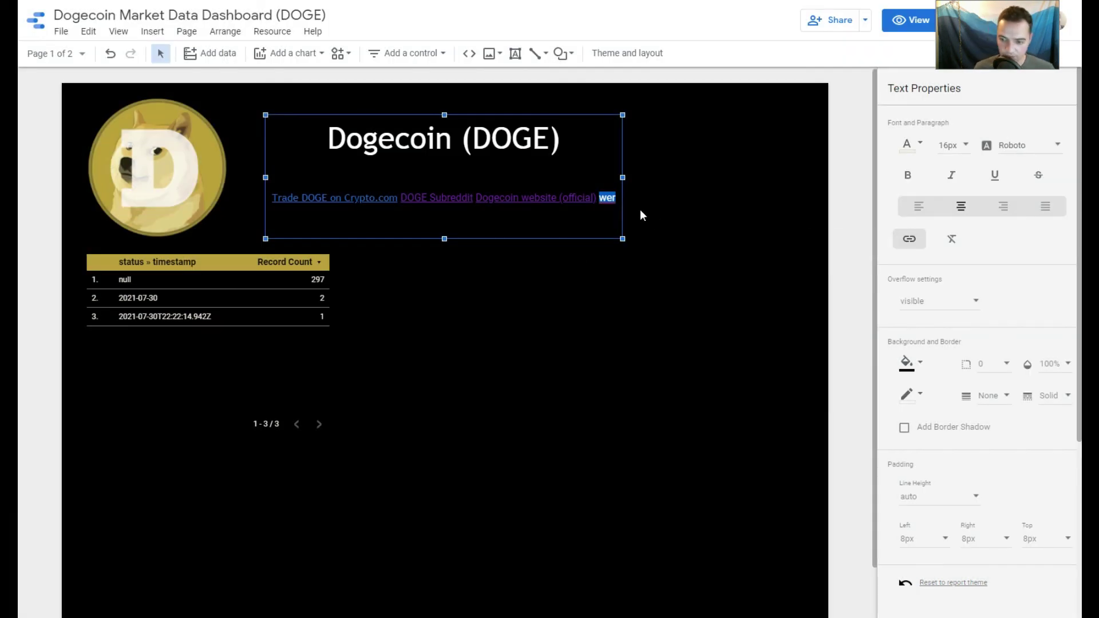
key("BackSpace")
key("BackSpace")
key("BackSpace")
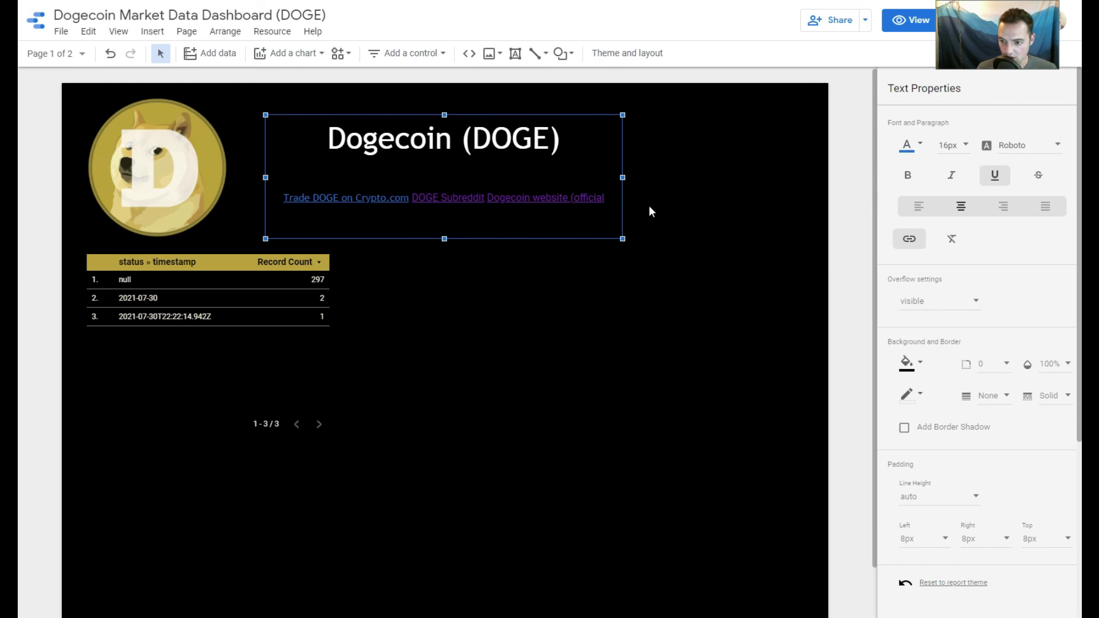
- Add the closing parenthesis after "Dogecoin website (official" and move the title's text box slightly up and closer to the logo
type(")")
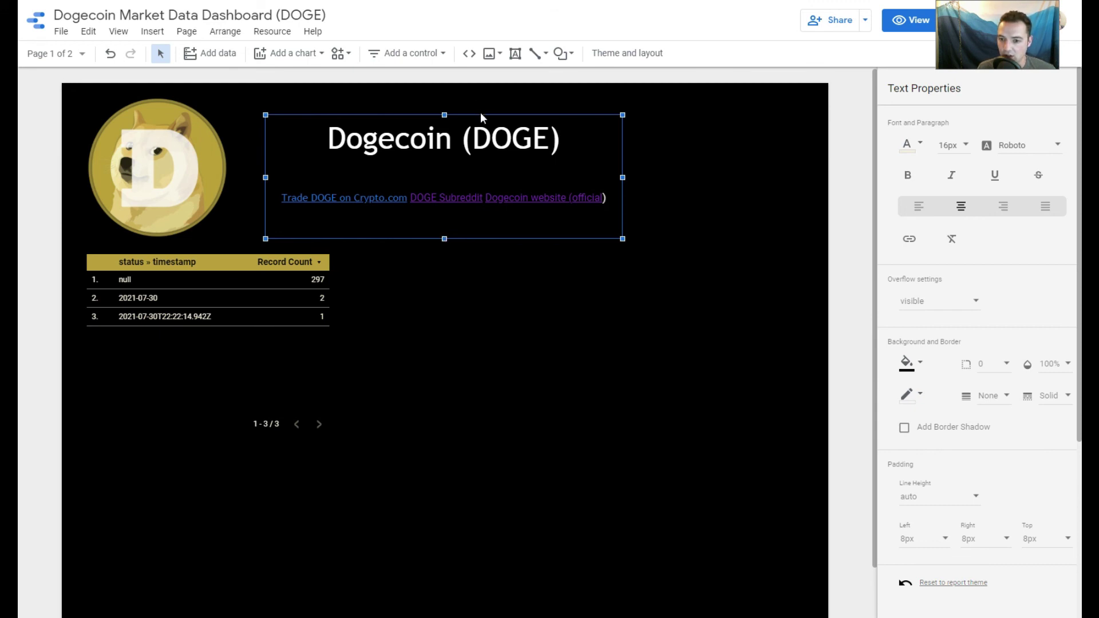
left_click_drag(481, 114, 476, 111)
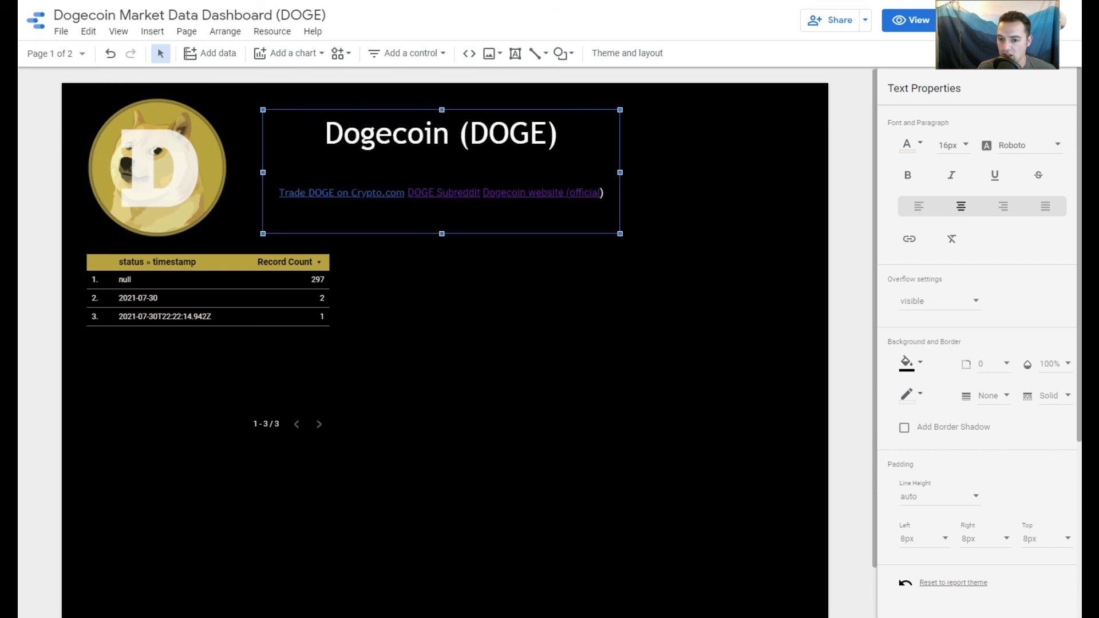
left_click_drag(469, 109, 443, 111)
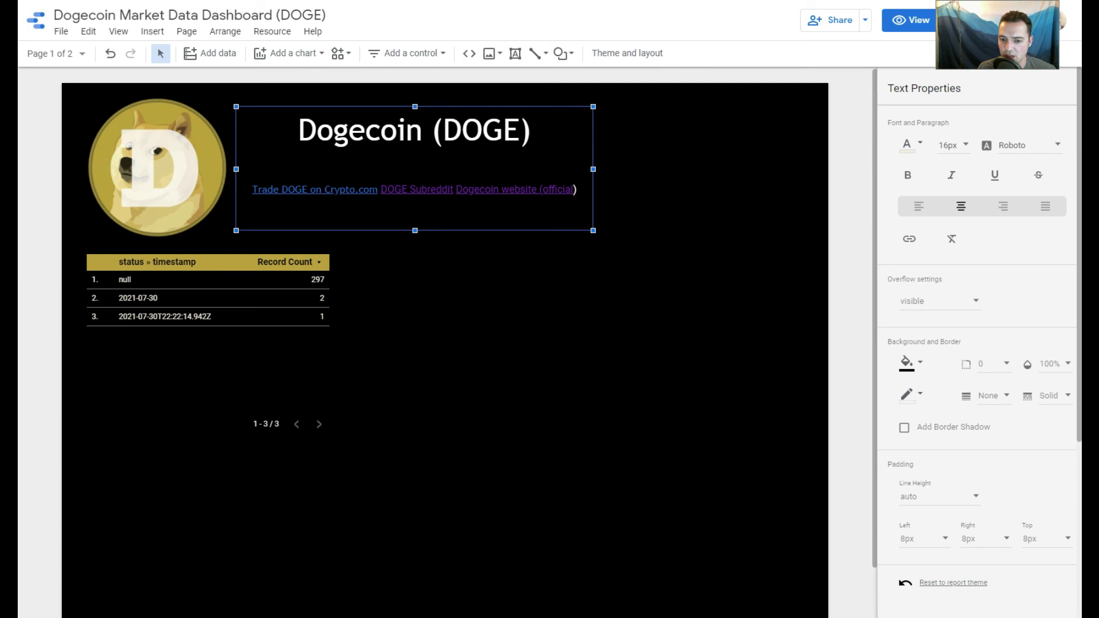
- Remove the blank space between the title and the link line, and enlarge the "Dogecoin (DOGE)" title's font size to 72px
key("BackSpace")
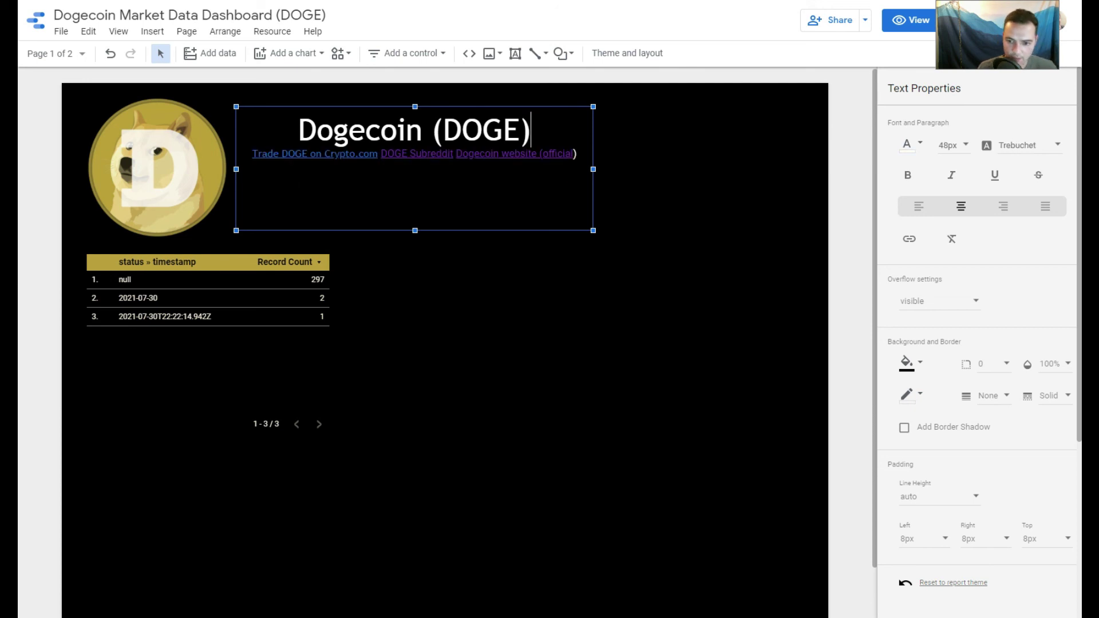
left_click_drag(531, 130, 296, 130)
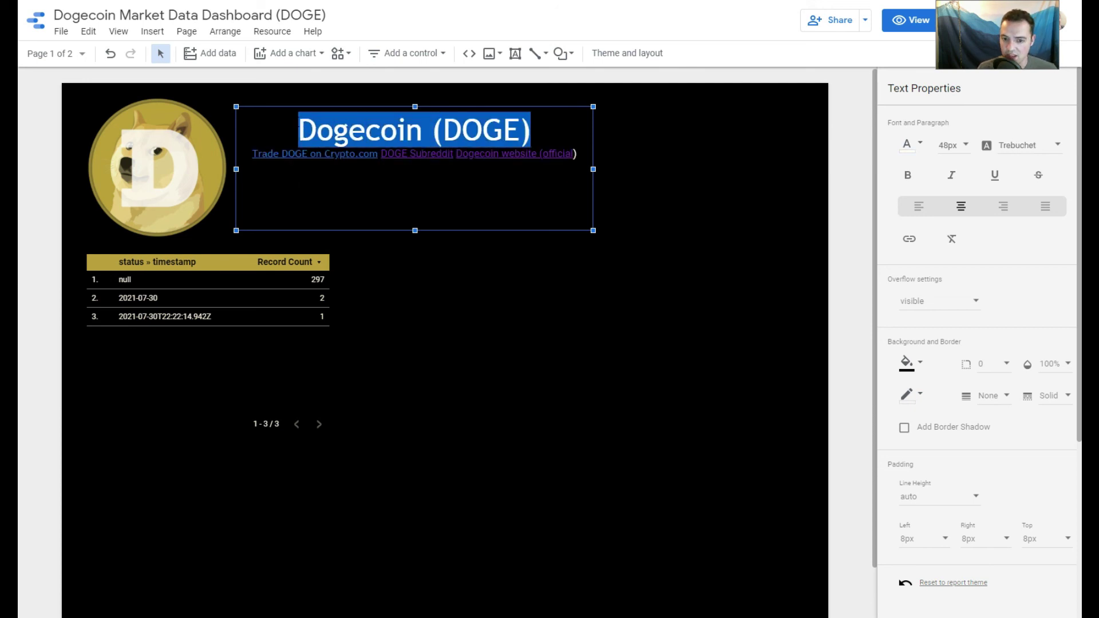
left_click(952, 145)
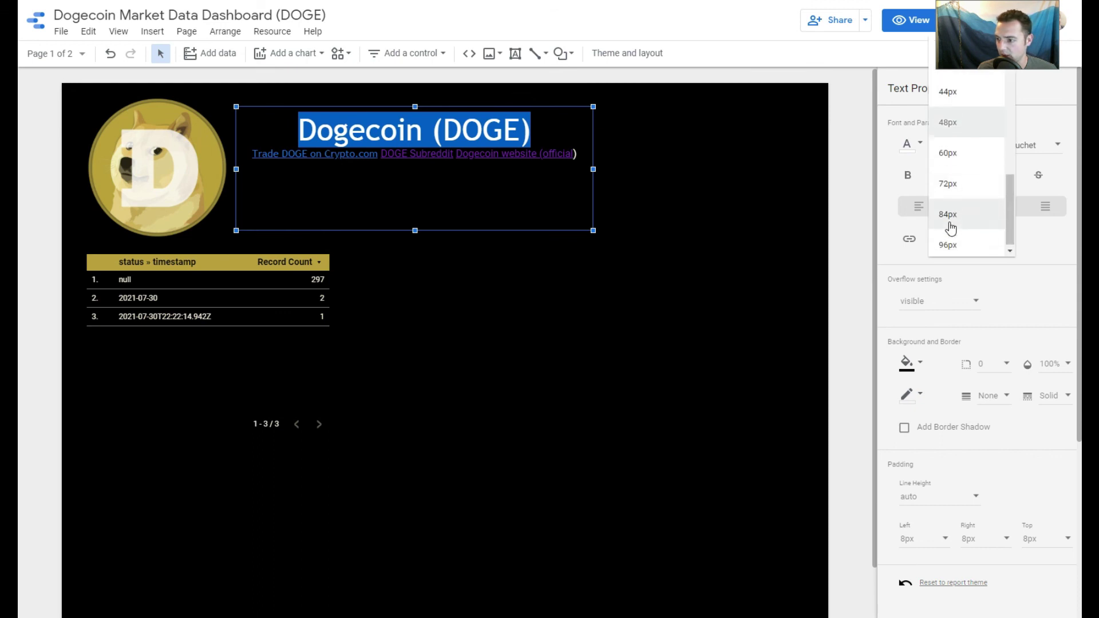
left_click(955, 218)
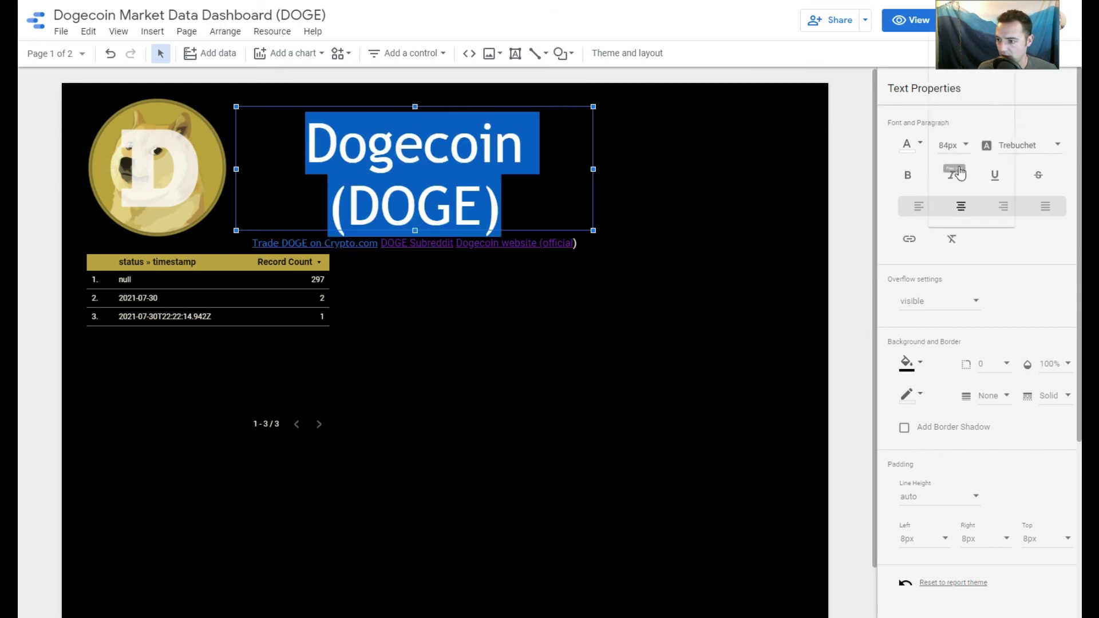
left_click(955, 145)
left_click(962, 153)
- Widen the title's text box on its right side so the enlarged title fits on one line, and deselect it
left_click_drag(594, 169, 631, 167)
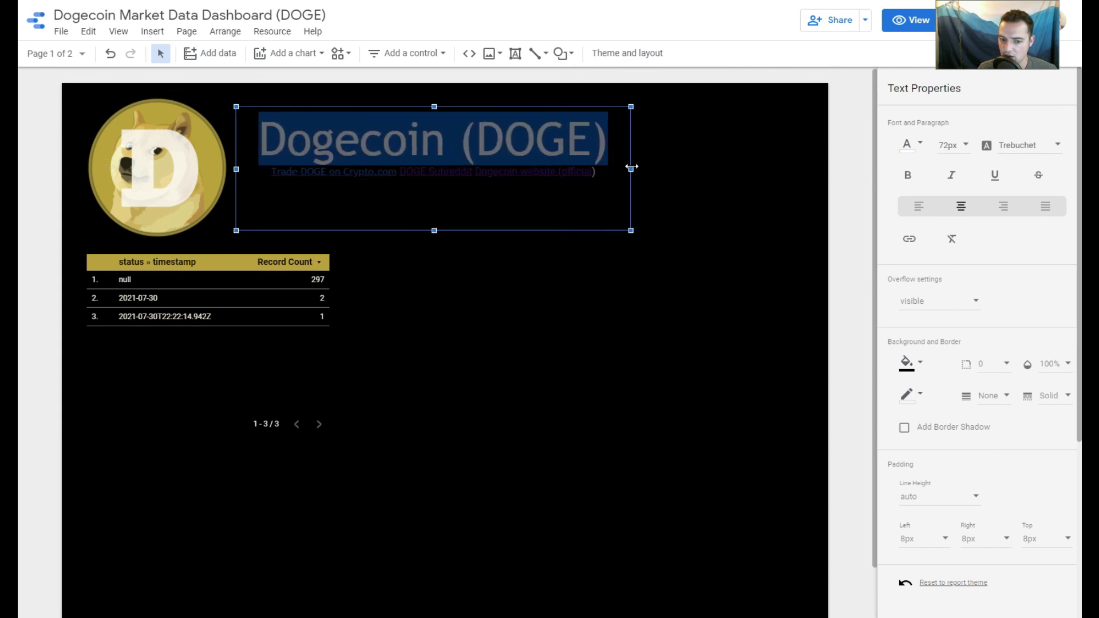
left_click(679, 197)
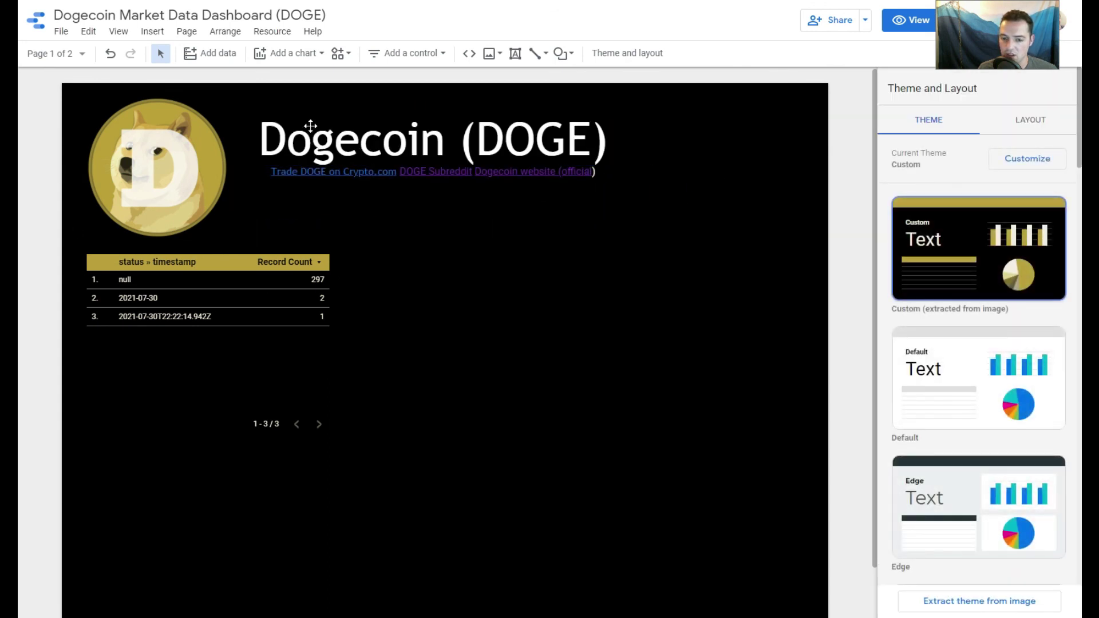